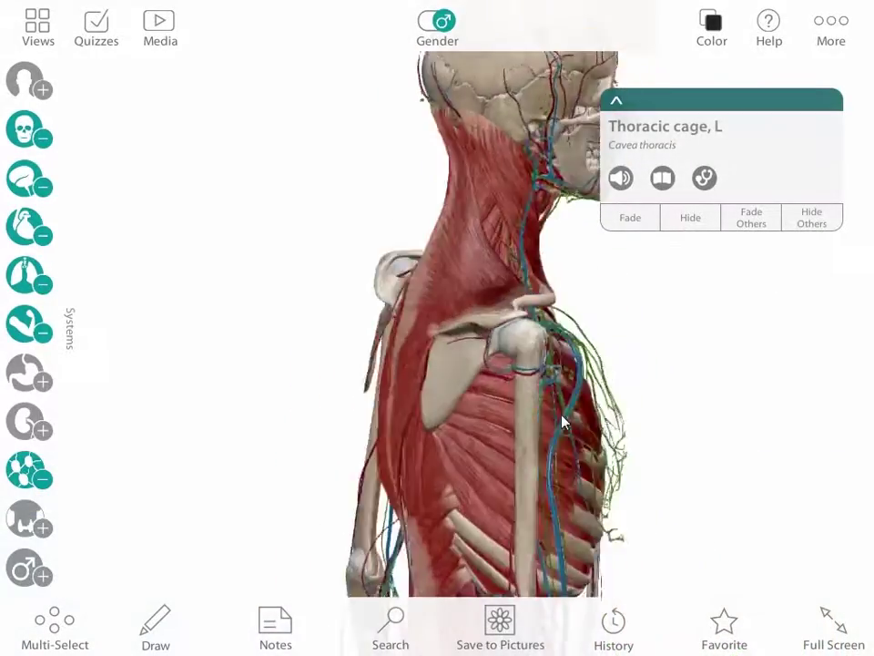
- Hide the left parietal bone and then the dura mater to expose the brain
right_click_drag(490, 148, 513, 240)
left_click(381, 178)
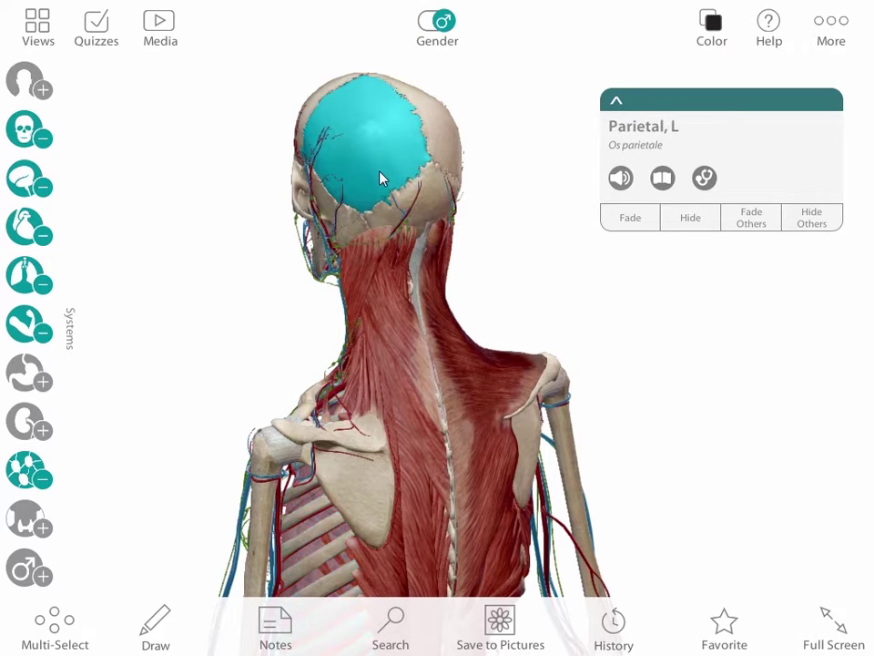
left_click(683, 223)
left_click_drag(497, 238, 377, 199)
left_click(378, 199)
left_click(689, 221)
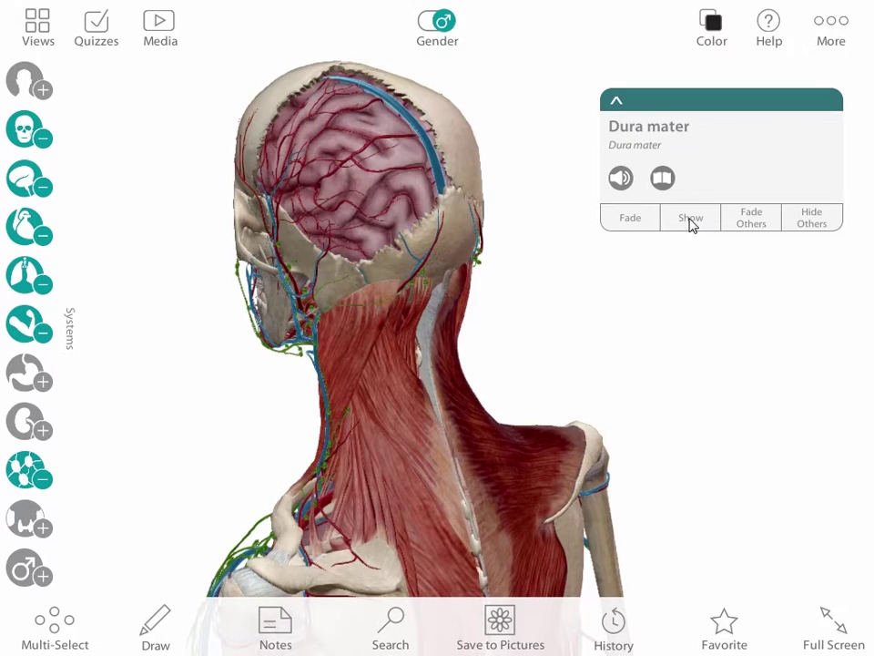
left_click(625, 259)
- Turn the model to the side, chest and back, and select the right trapezius
left_click_drag(183, 301, 581, 243)
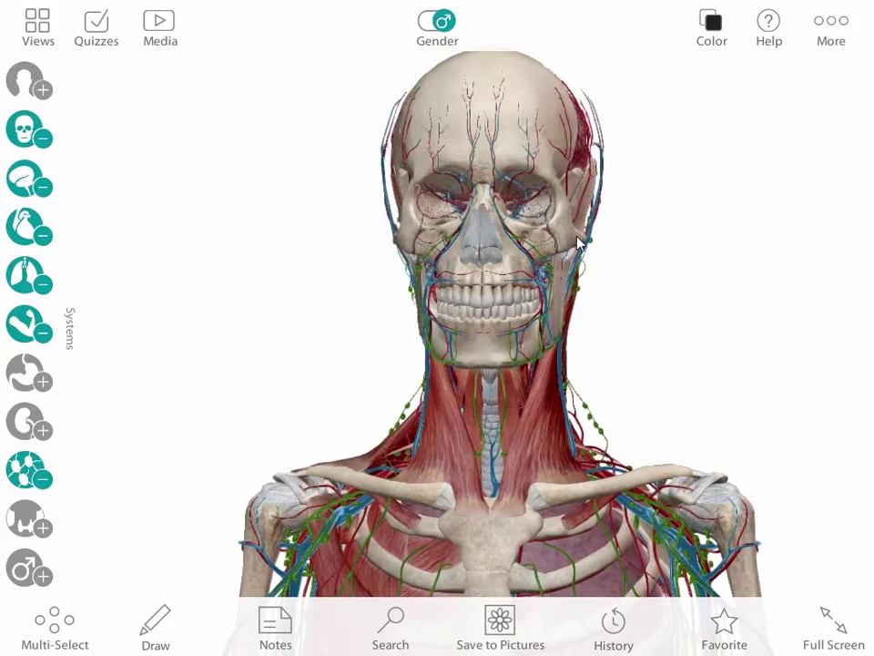
right_click_drag(800, 499, 777, 186)
left_click_drag(138, 312, 652, 336)
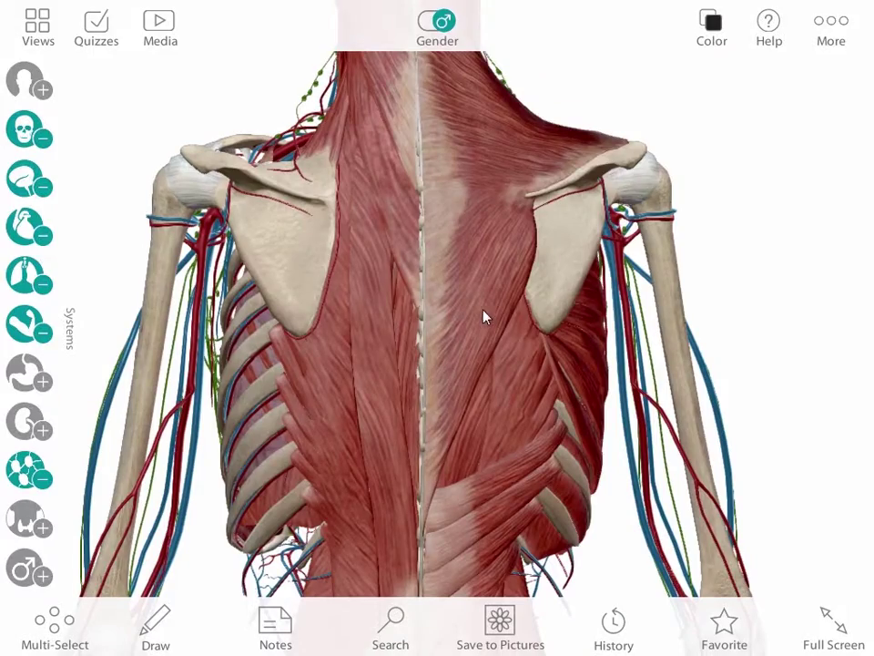
left_click(484, 317)
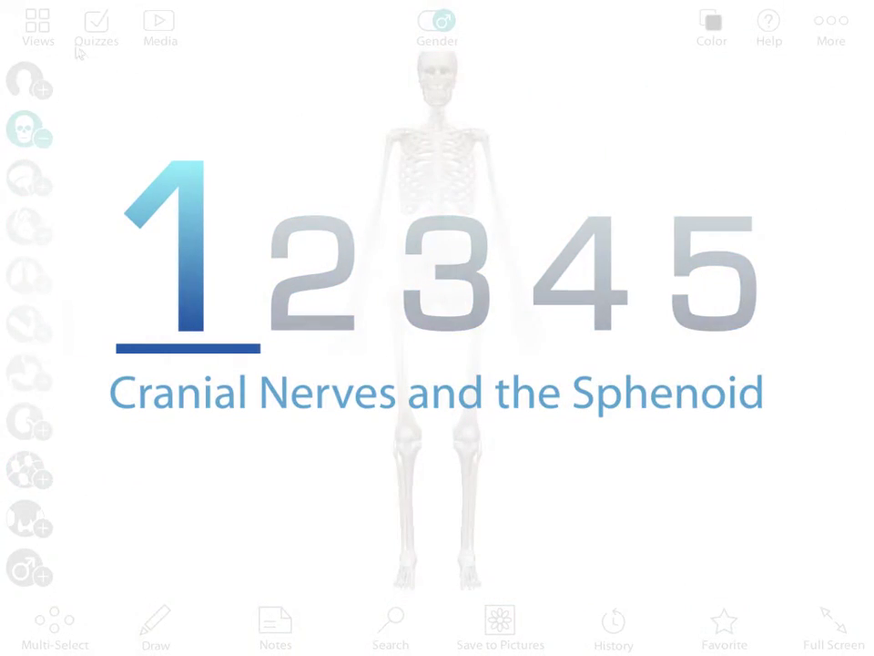
- Load 1. Nervous System, zoom into the right-side head profile and select the right facial nerve
left_click(41, 27)
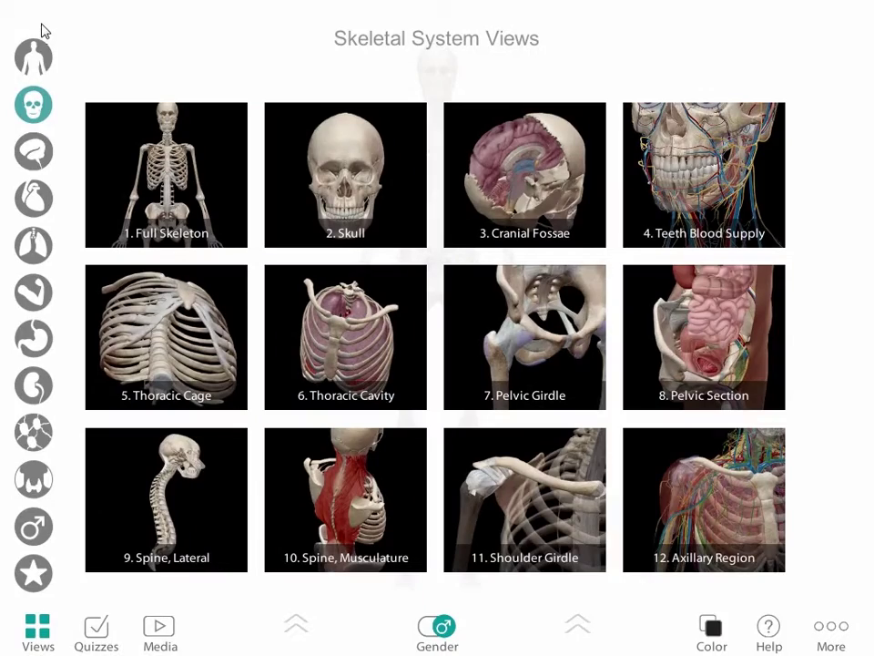
left_click(36, 148)
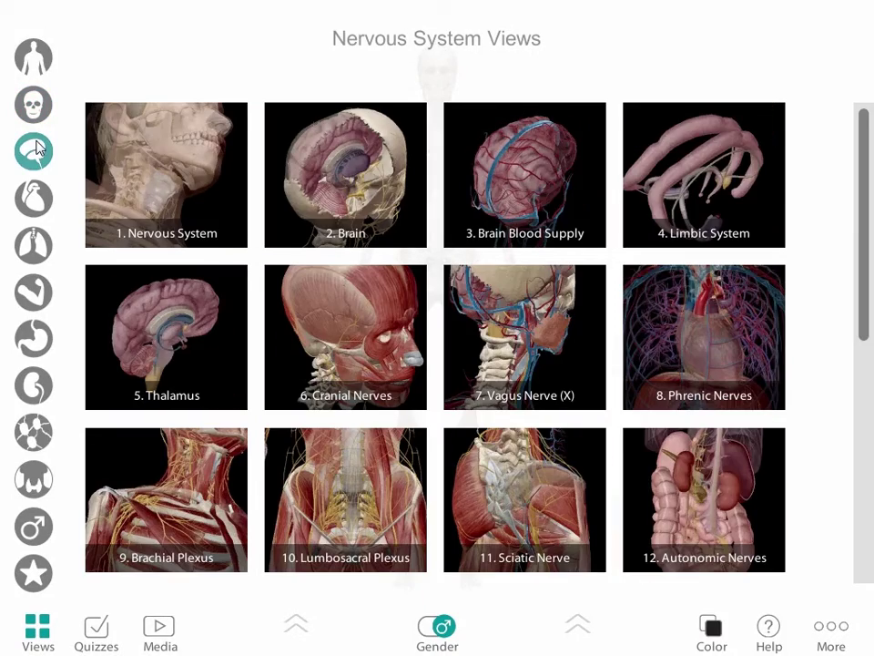
left_click(155, 154)
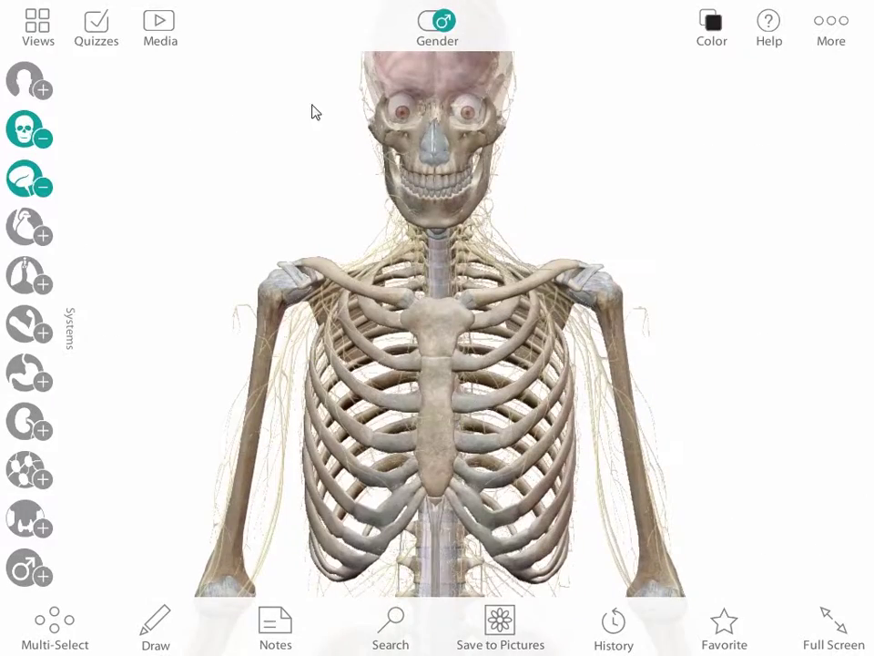
left_click_drag(328, 251, 470, 248)
scroll(470, 247, "up", 5)
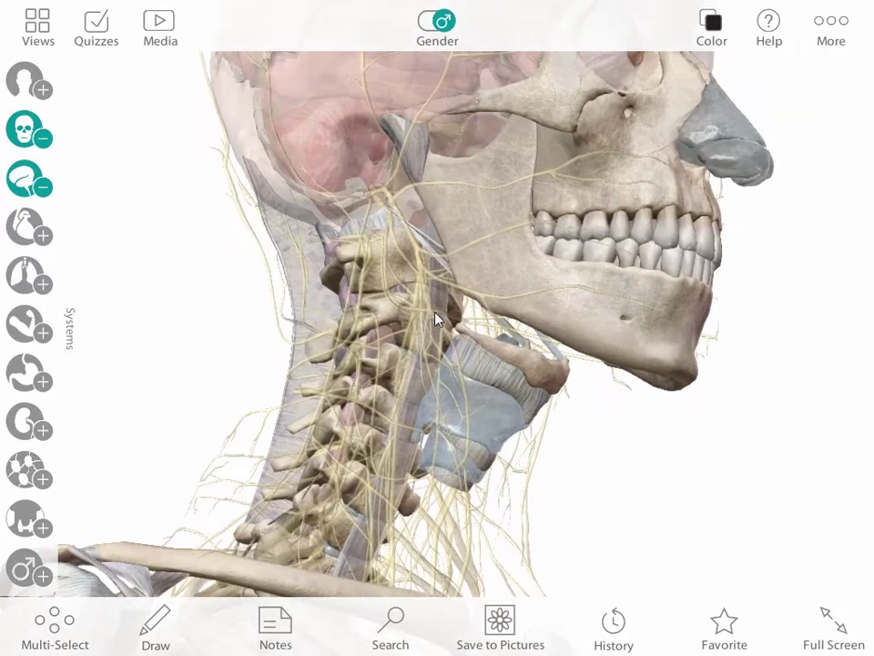
left_click(425, 272)
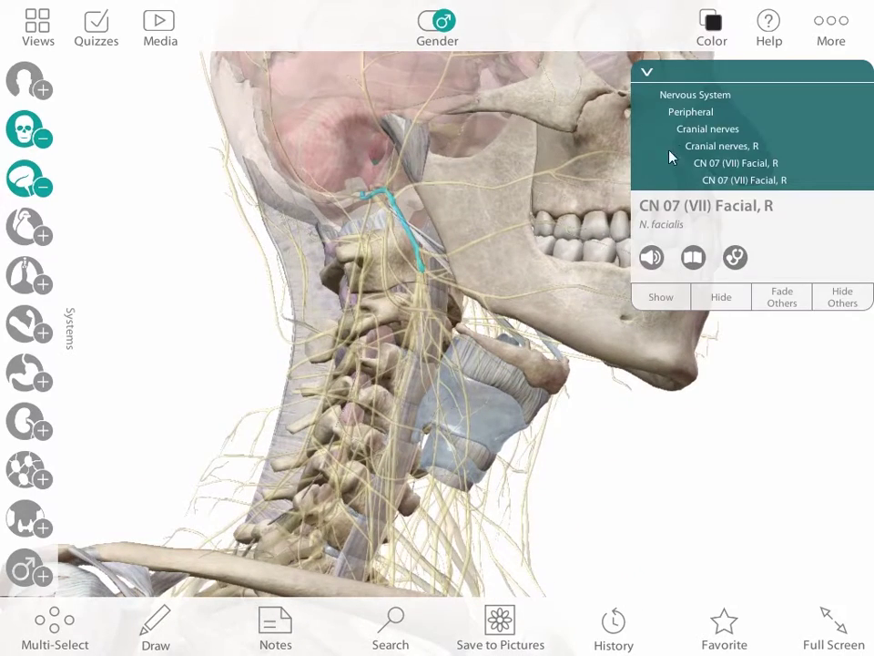
- Select all cranial nerves, then fade and hide the mandible
left_click(698, 132)
scroll(445, 194, "up", 5)
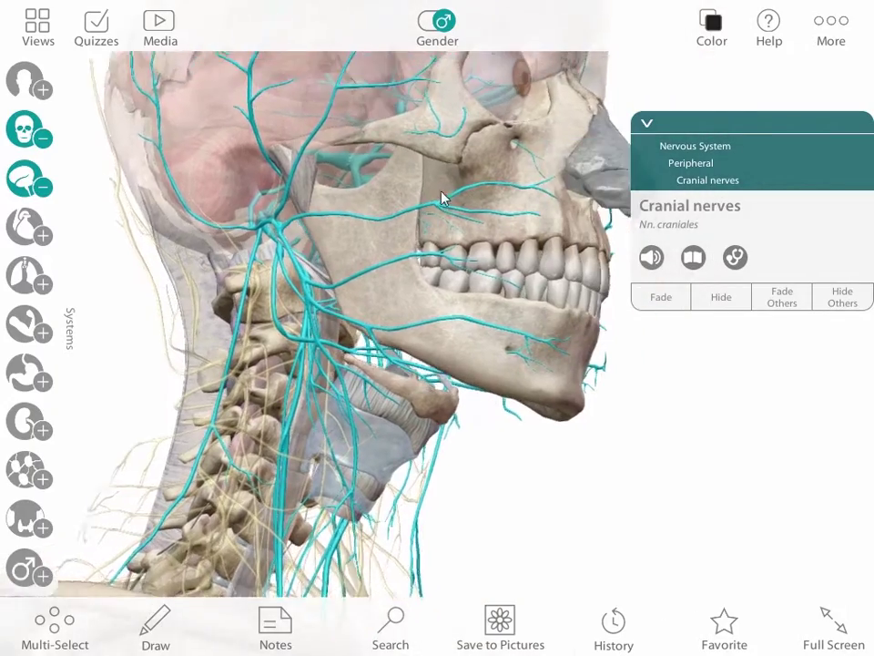
left_click_drag(416, 282, 391, 260)
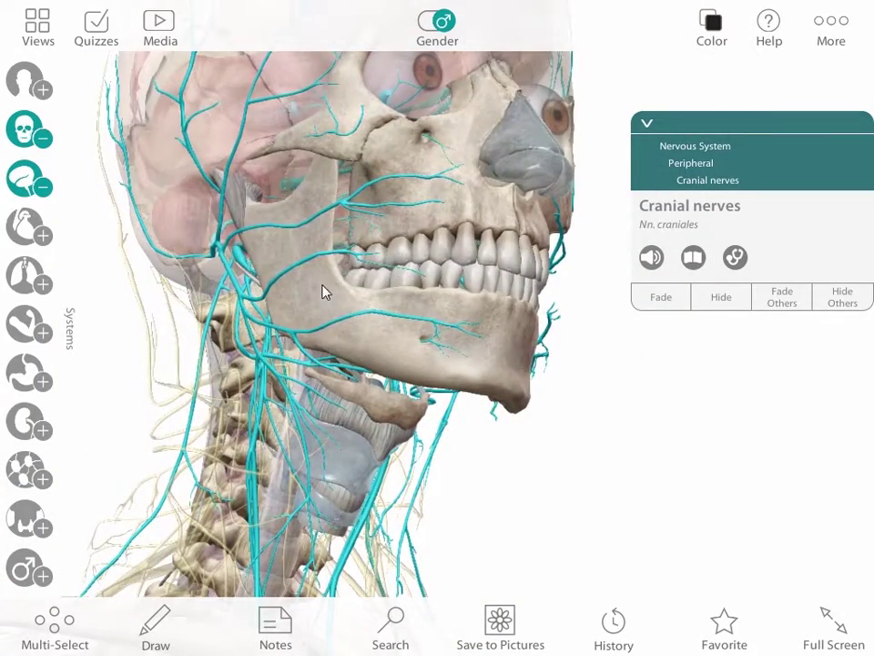
left_click(322, 291)
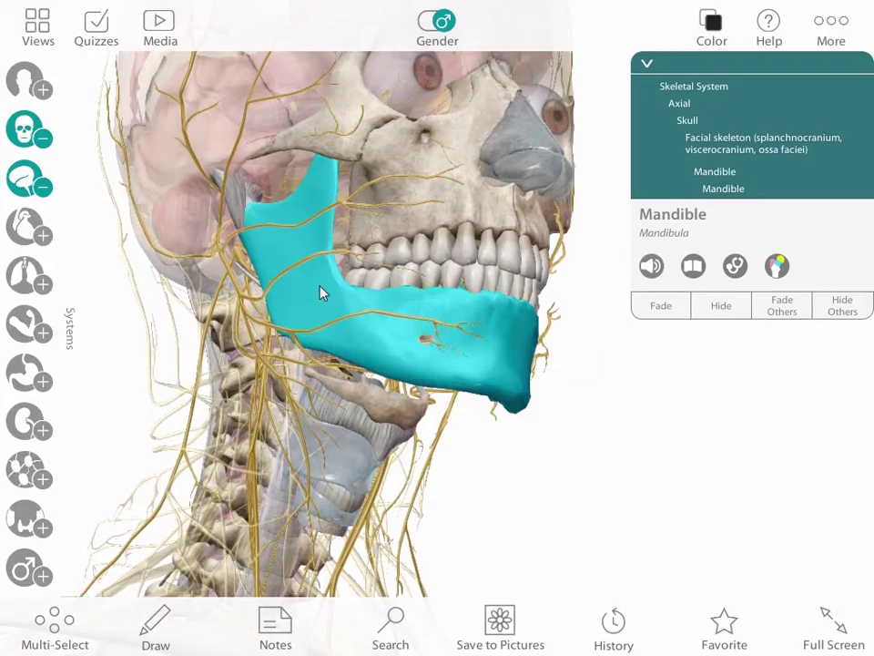
left_click(652, 309)
left_click(716, 311)
left_click_drag(346, 237, 483, 283)
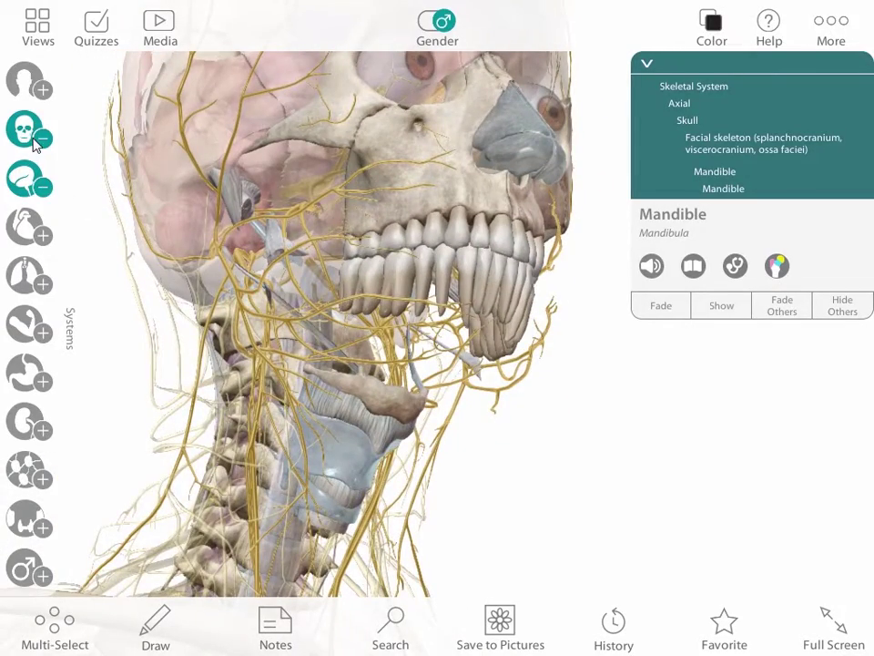
- Toggle the skeletal system off and on, hide the nervous system, and select the sphenoid
left_click(26, 121)
left_click_drag(173, 181, 421, 309)
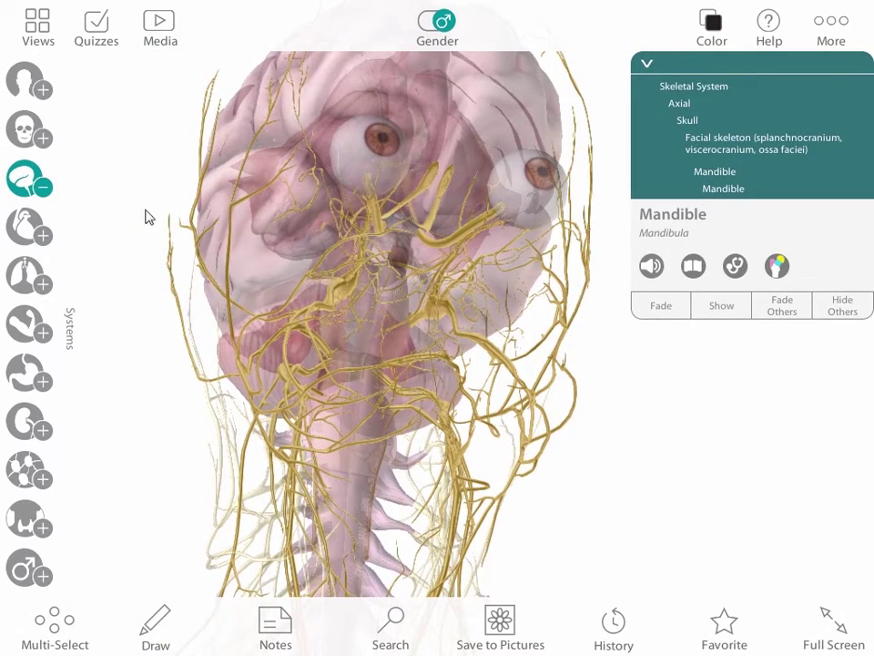
left_click(27, 117)
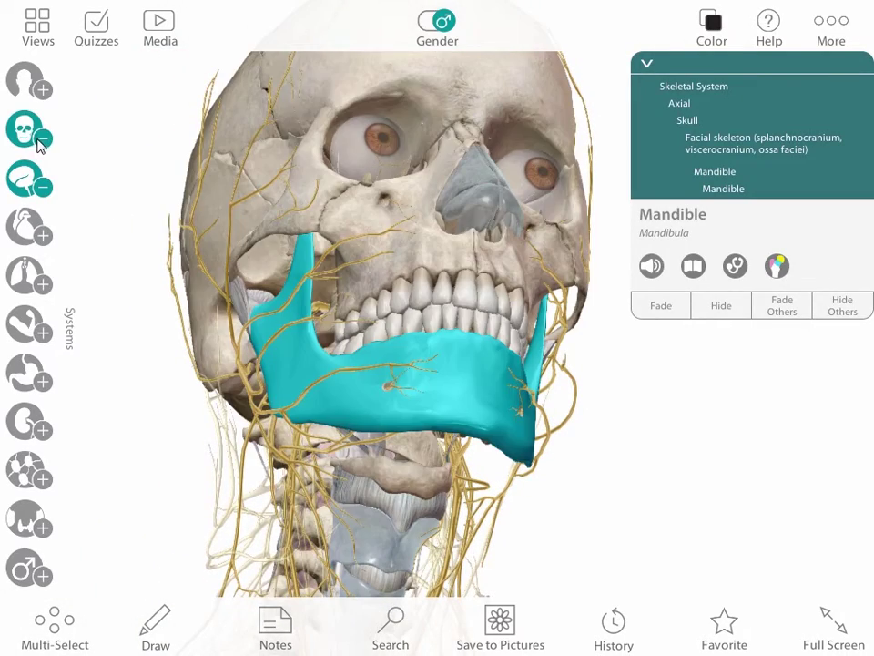
left_click(36, 185)
left_click(109, 197)
left_click_drag(152, 216, 363, 295)
left_click(377, 253)
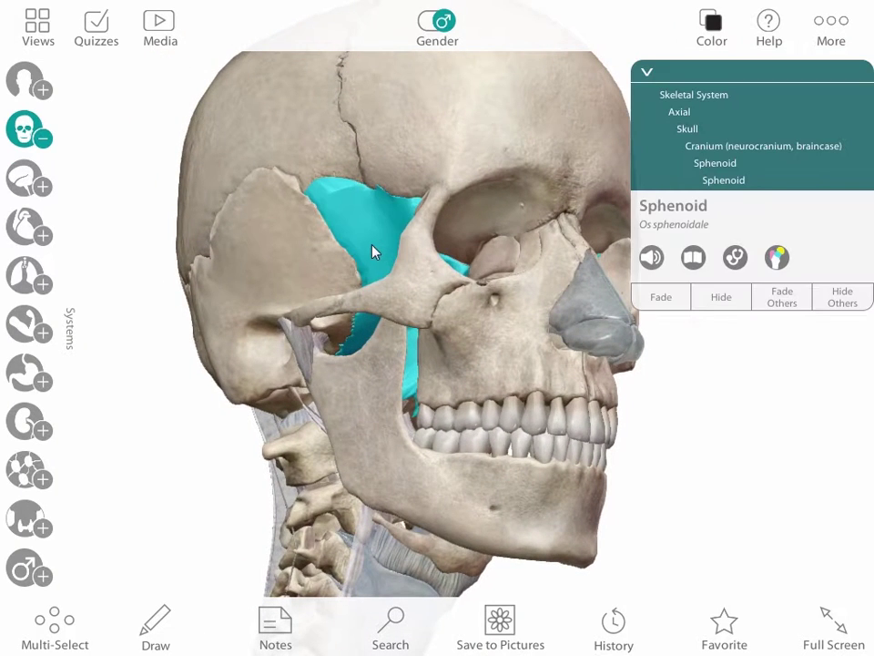
- Fade and then hide every structure except the sphenoid
left_click(779, 305)
left_click_drag(742, 346, 276, 364)
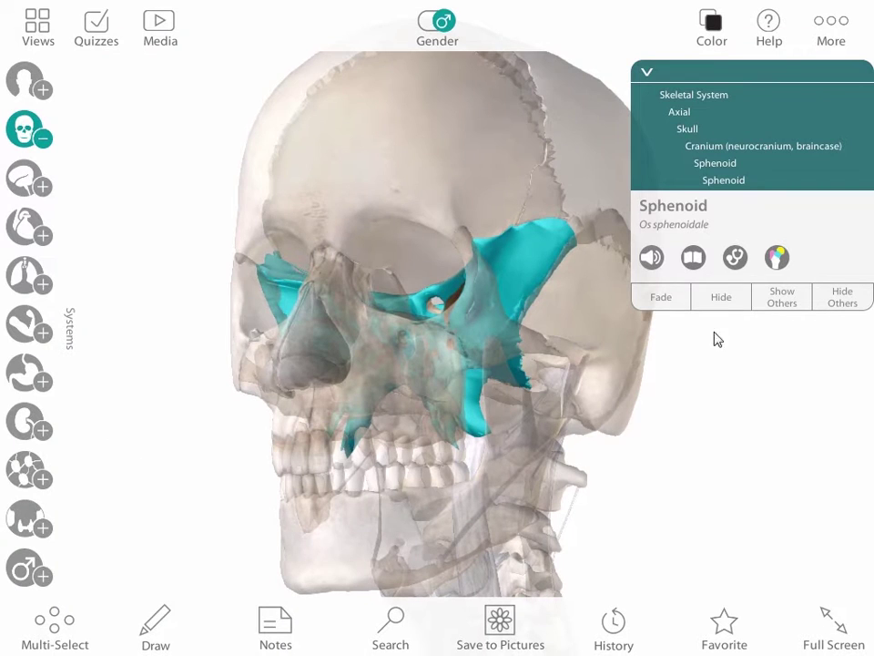
left_click(825, 302)
left_click(689, 379)
right_click_drag(689, 379, 642, 274)
- Zoom in on the sphenoid and identify the right foramen rotundum
left_click_drag(642, 273, 562, 269)
scroll(310, 186, "up", 3)
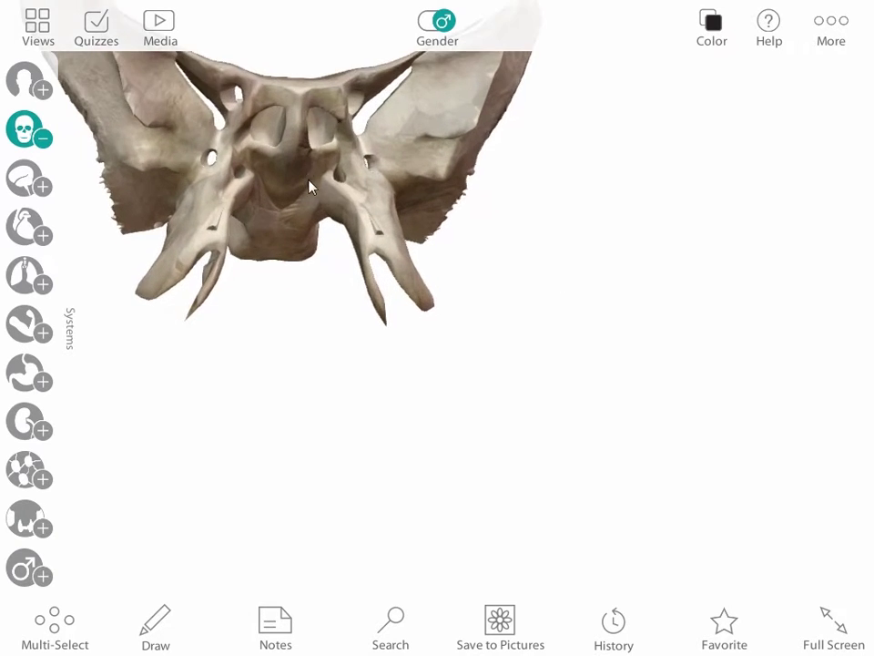
right_click_drag(310, 187, 453, 306)
left_click(381, 346)
mouse_move(438, 308)
left_mouse_down()
mouse_move(415, 363)
mouse_move(441, 345)
mouse_move(447, 312)
left_mouse_up()
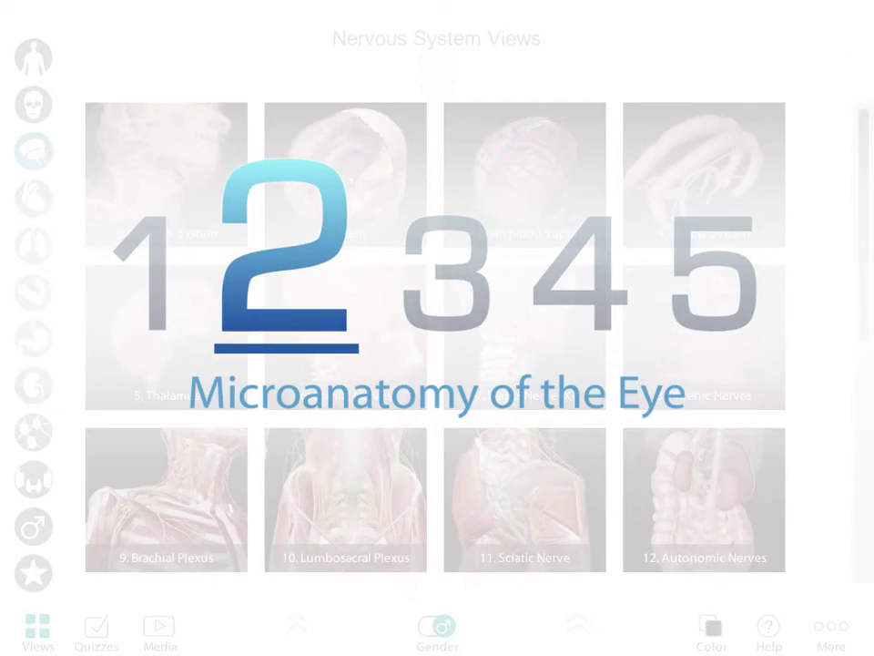
scroll(437, 346, "down", 5)
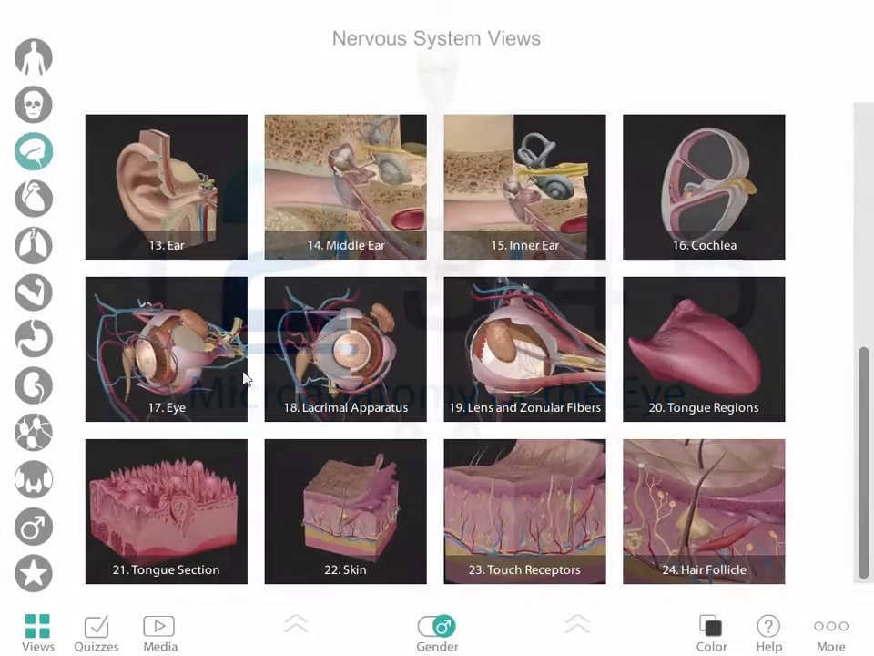
- Open the Eye model and hide all the eye muscles
left_click(189, 369)
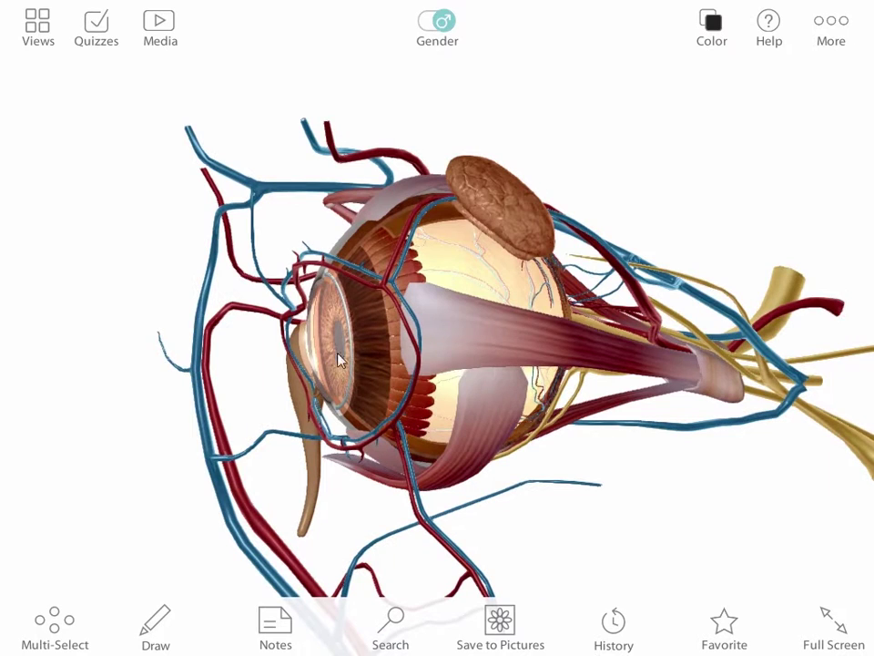
left_click(489, 348)
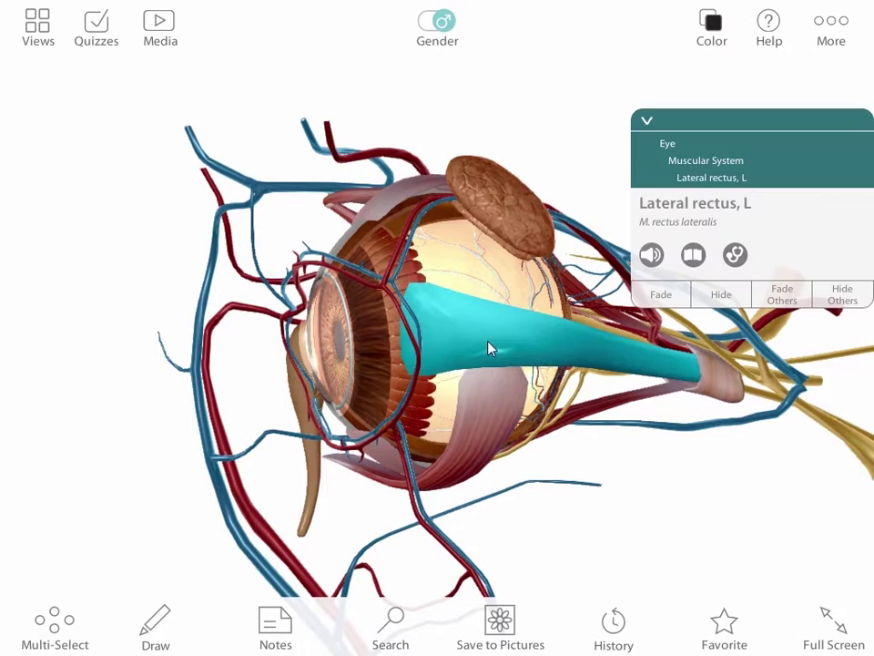
left_click(707, 164)
left_click(721, 294)
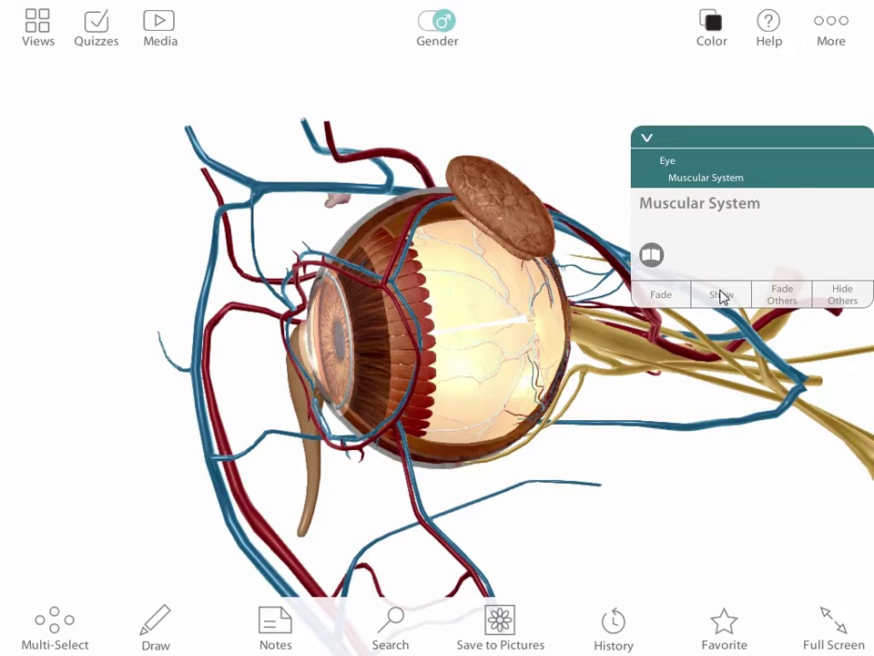
- Hide the vitreous body and the hyaloid canal, then clear the selection
left_click_drag(699, 337, 405, 355)
left_click(403, 355)
left_click(725, 316)
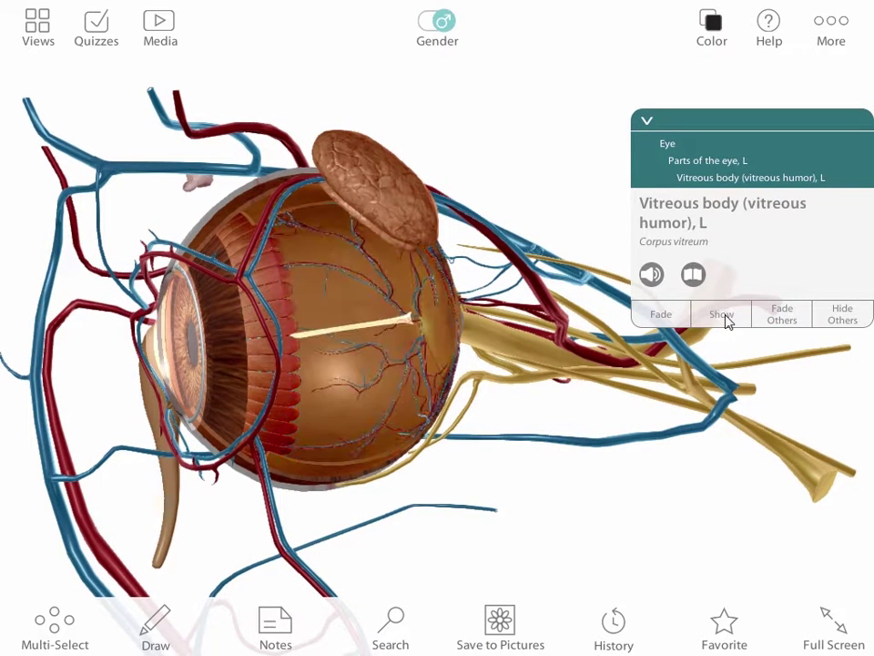
left_click(392, 318)
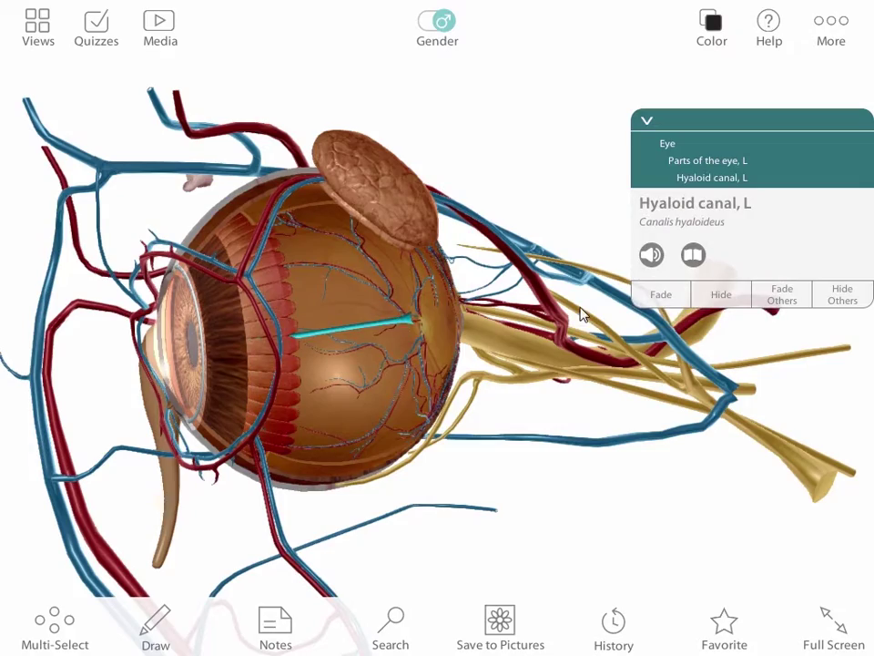
left_click(716, 296)
left_click(737, 339)
left_click_drag(737, 339, 726, 280)
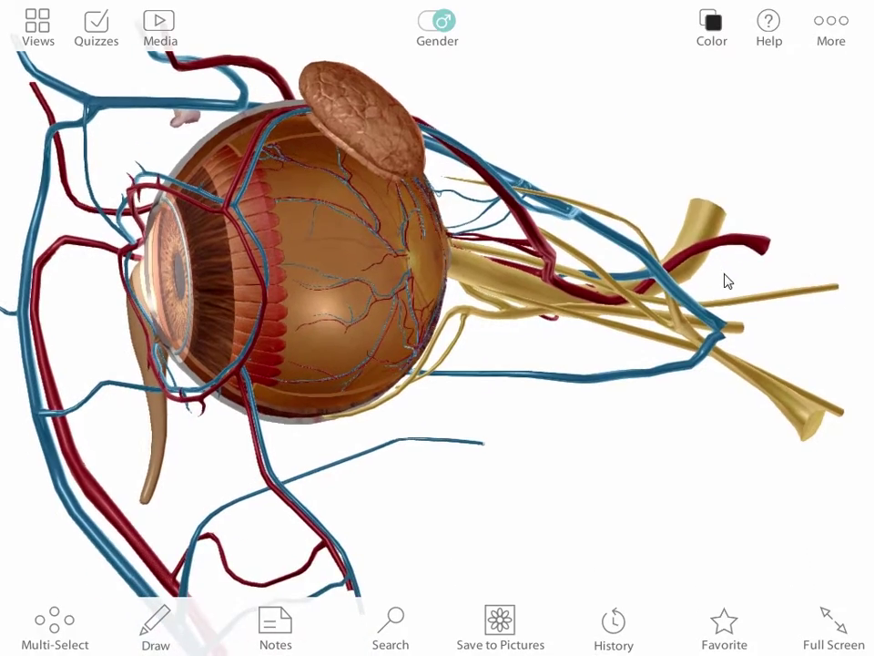
- Select the left ciliary processes and show their description
left_click(547, 298)
left_click_drag(552, 297, 228, 342)
left_click(485, 305)
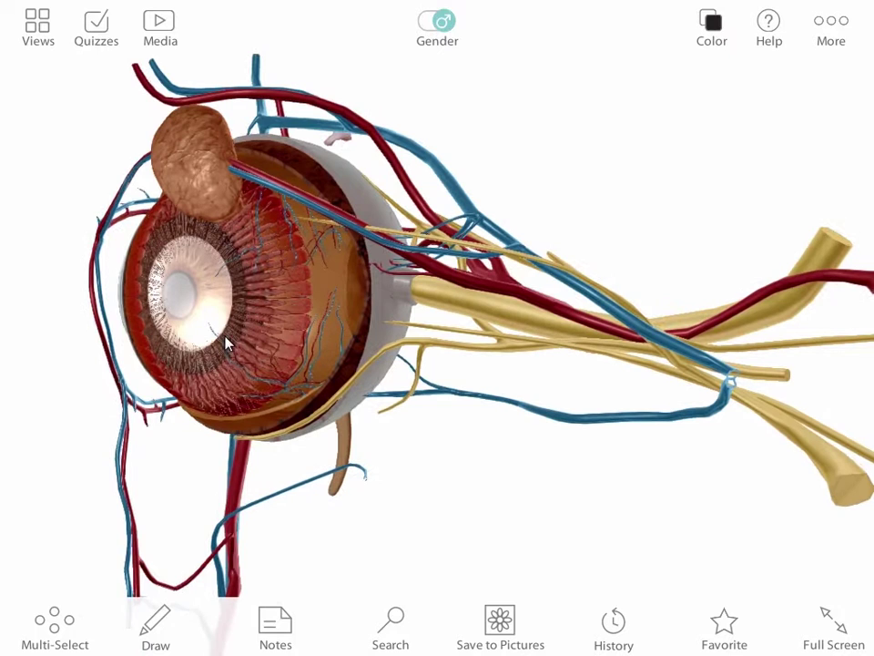
left_click(251, 267)
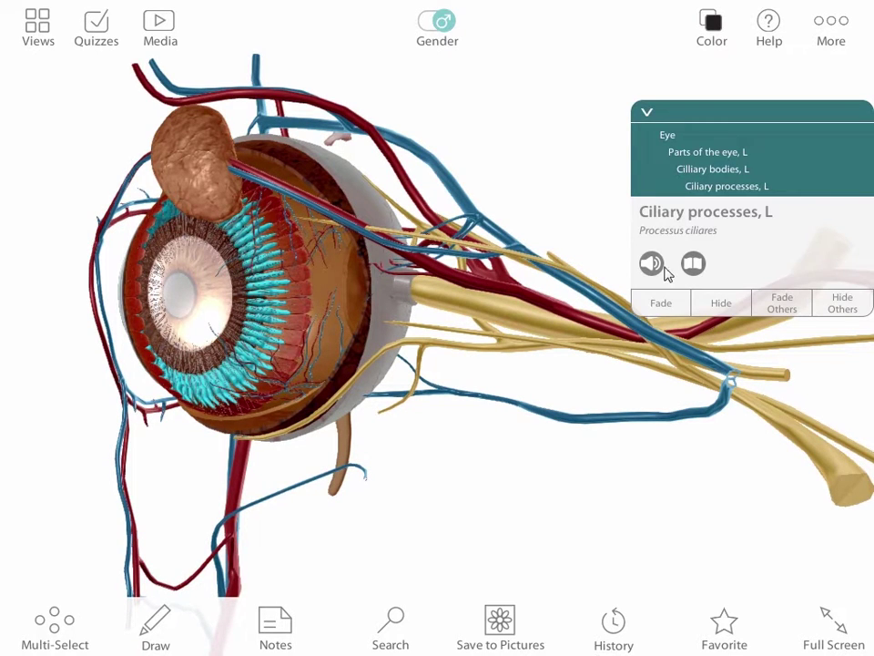
left_click(693, 263)
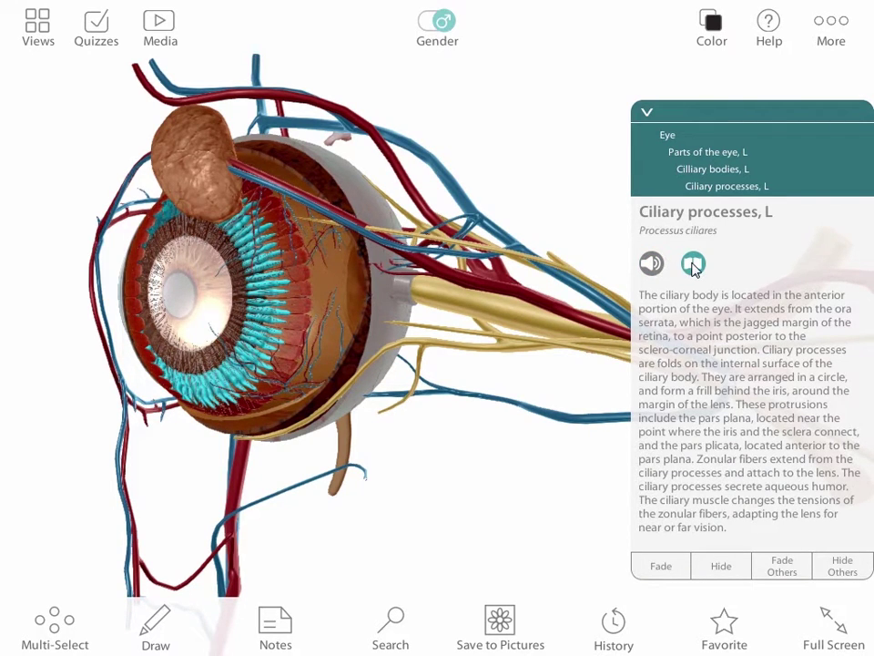
- Identify the left lacrimal gland, vorticose veins and central retinal artery
left_click_drag(412, 280, 543, 350)
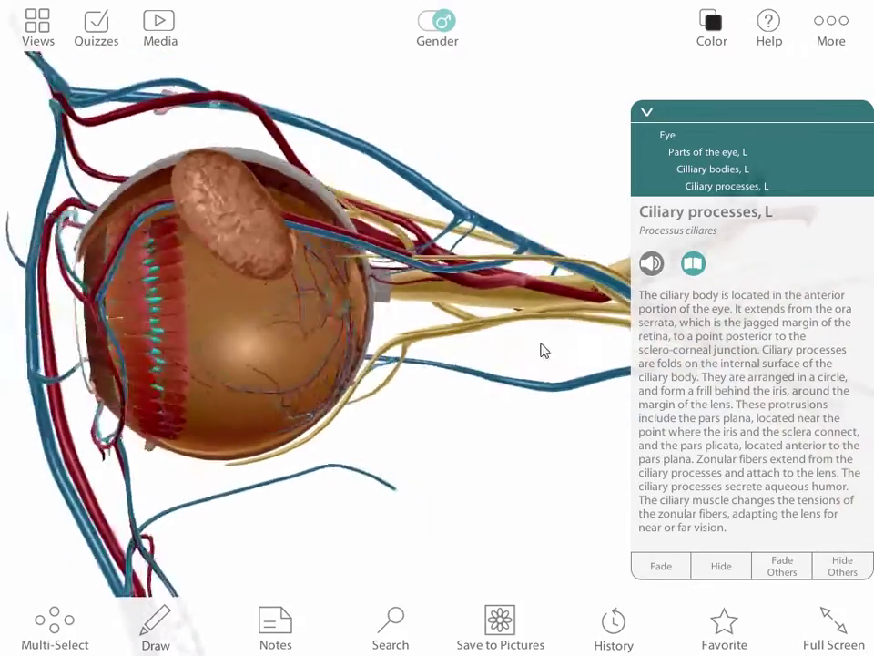
left_click(333, 248)
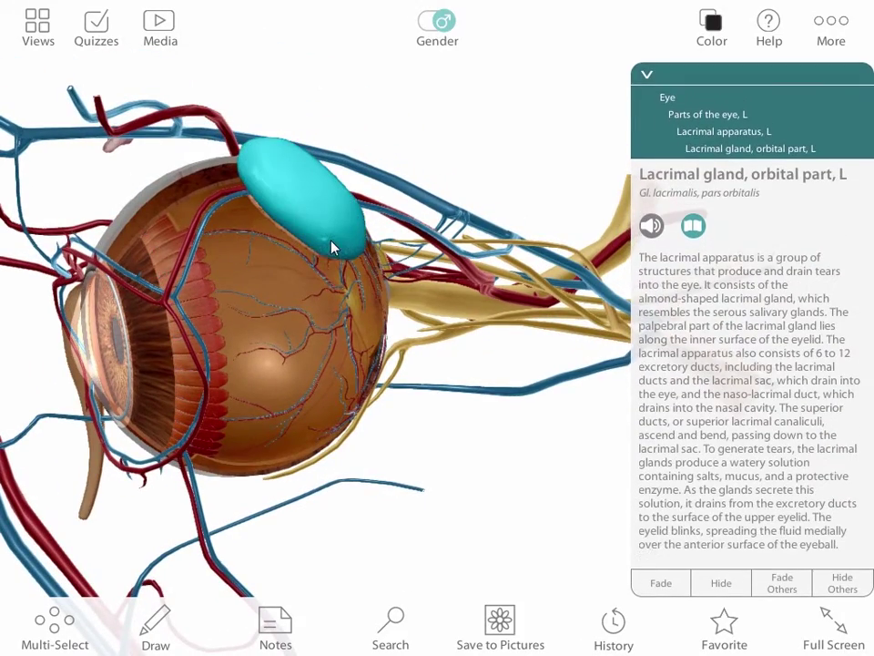
left_click(299, 311)
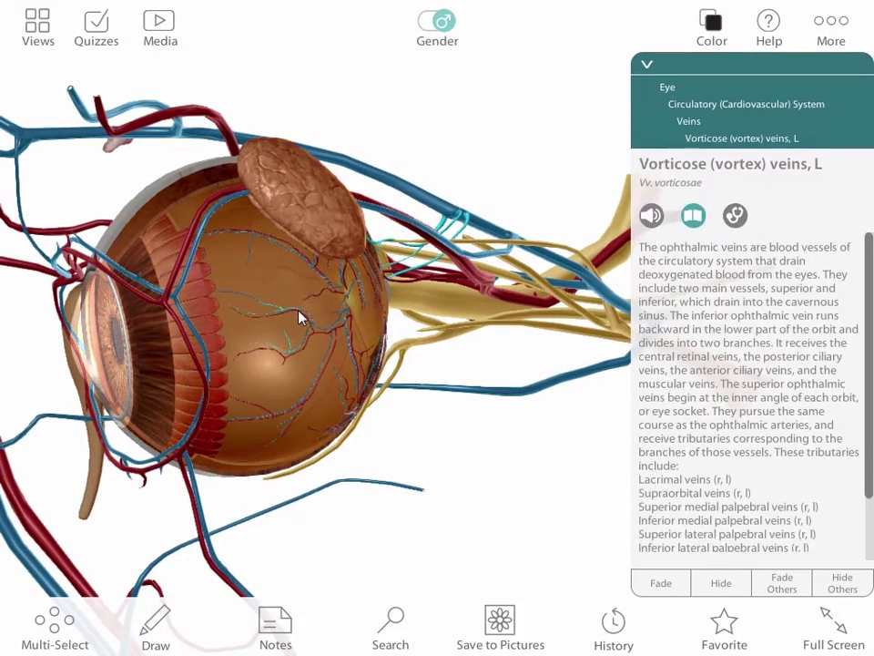
scroll(299, 316, "up", 5)
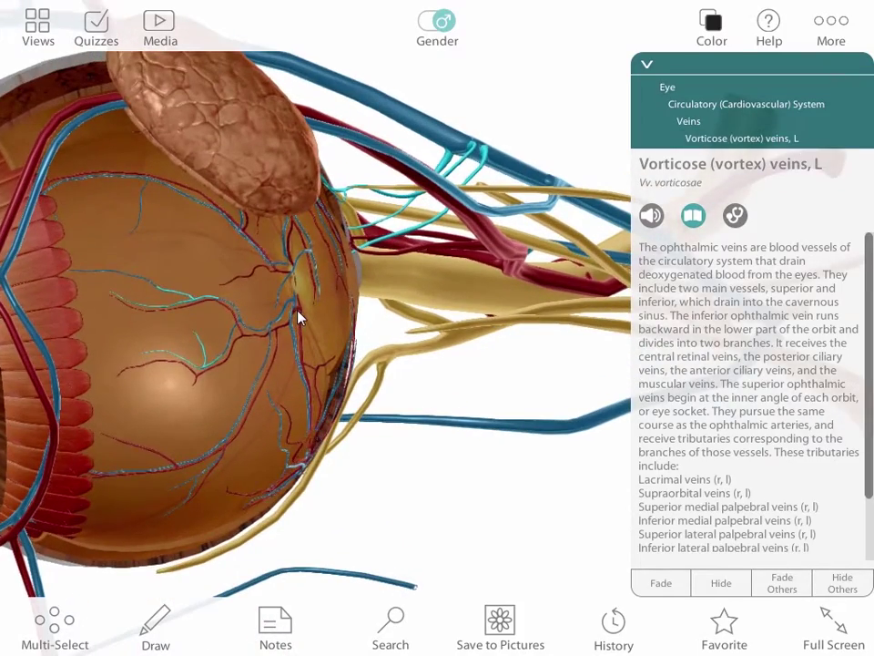
left_click(300, 316)
- Identify the left cornea, then clear the selection
left_click_drag(300, 316, 419, 292)
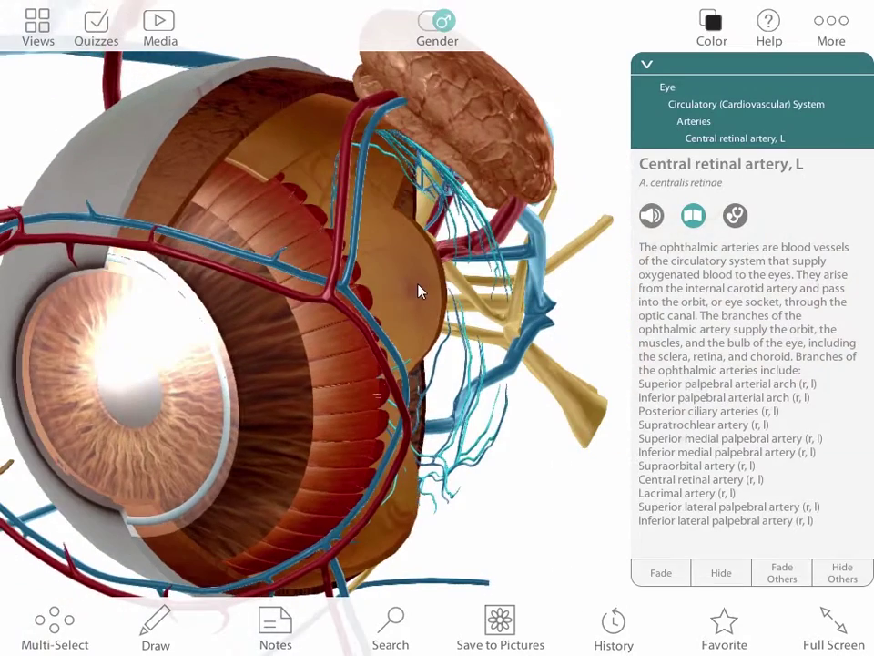
left_click(230, 368)
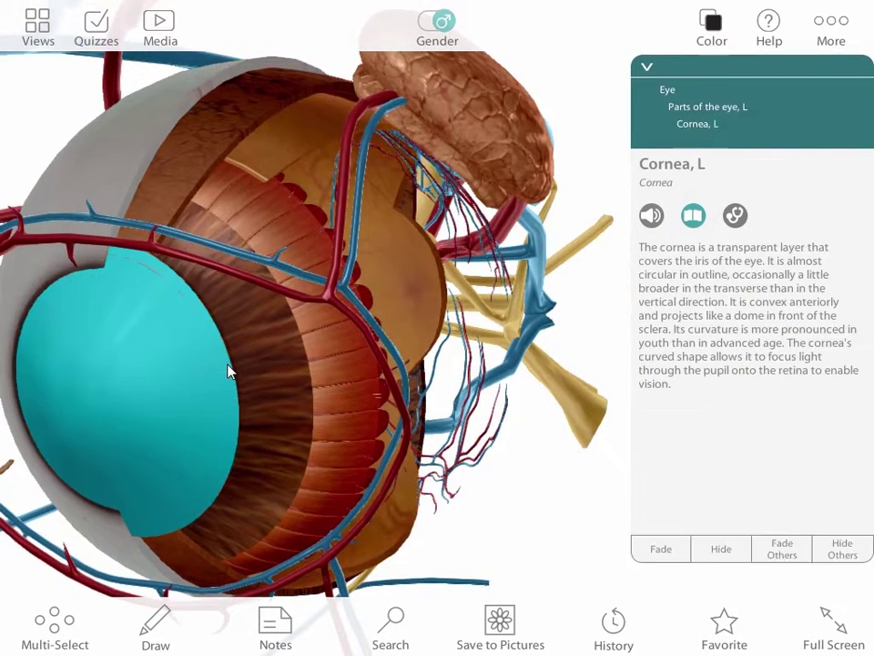
scroll(229, 369, "down", 5)
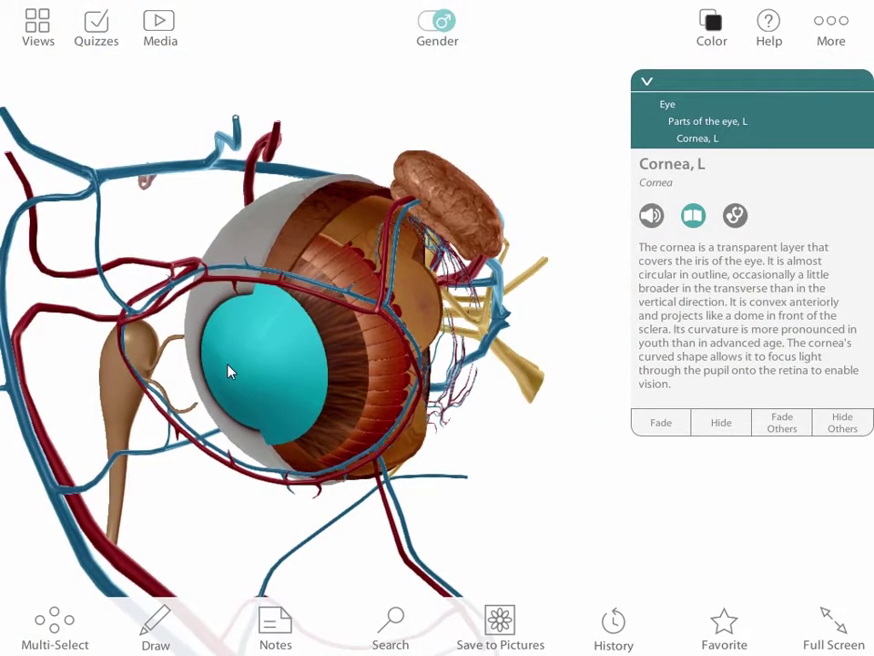
left_click(173, 379)
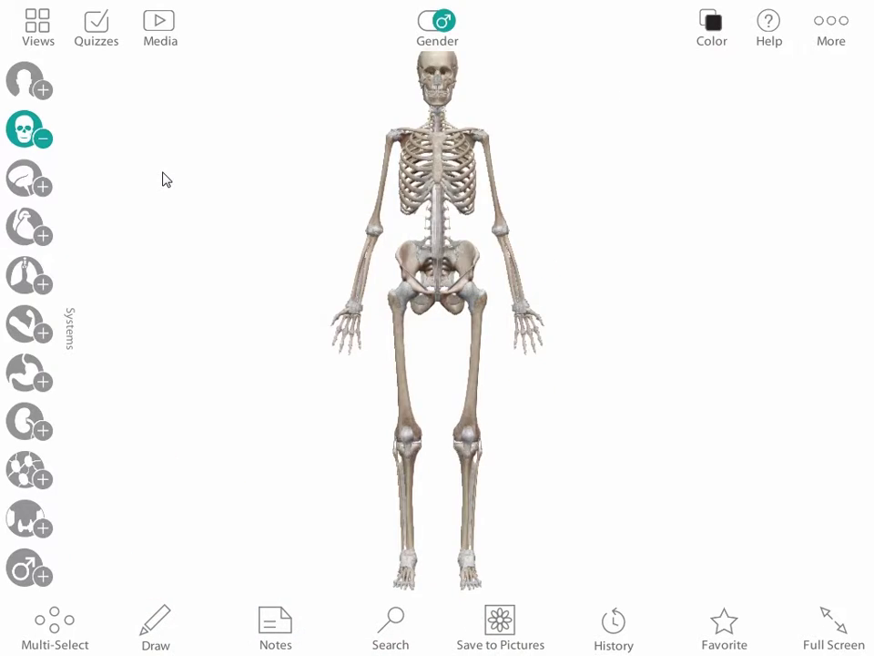
- Load the Lumbosacral Plexus view from the nervous system views gallery
left_click(56, 40)
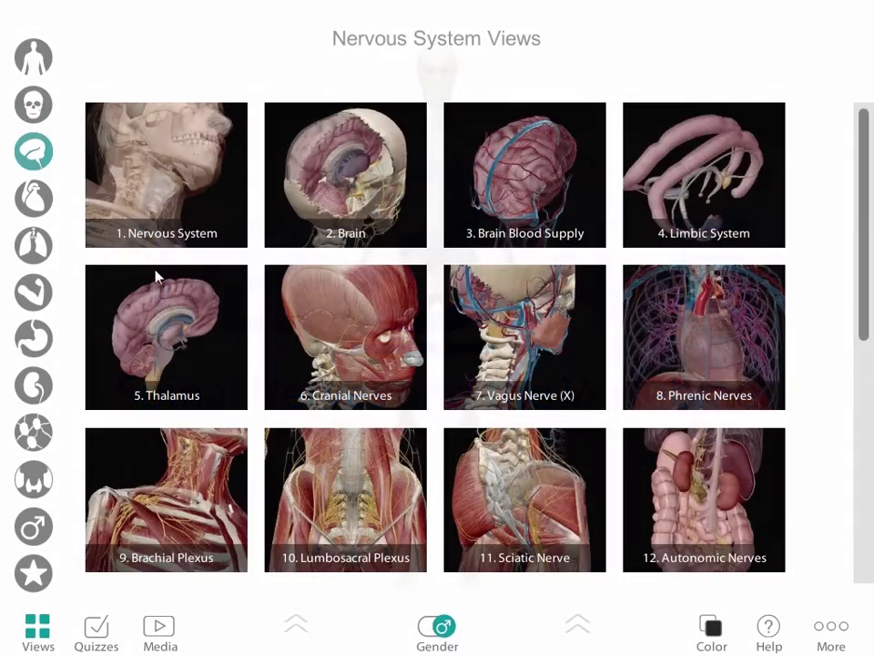
left_click(332, 480)
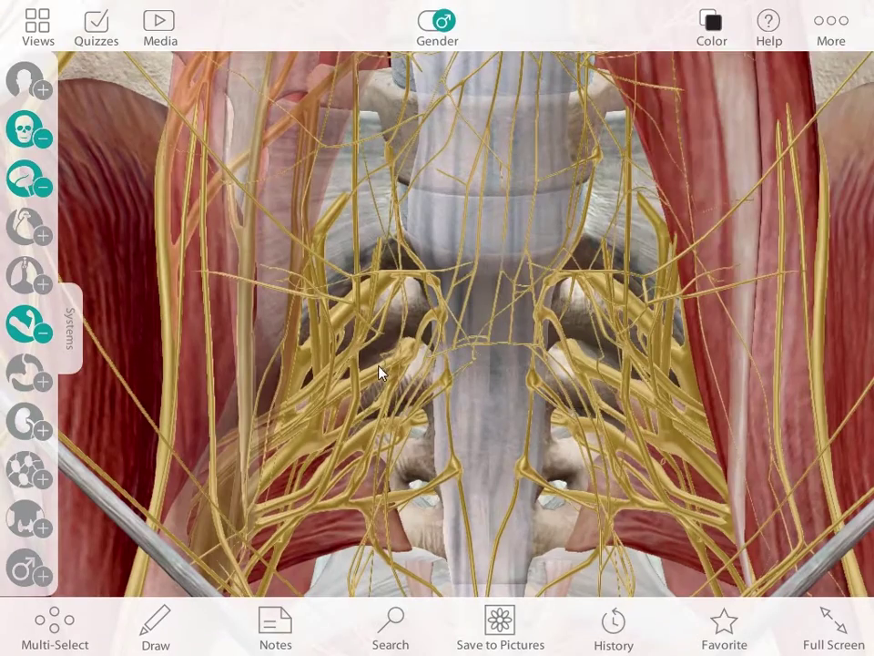
- Turn the body to its back and hide the right and left trapezius muscles
left_click(381, 371)
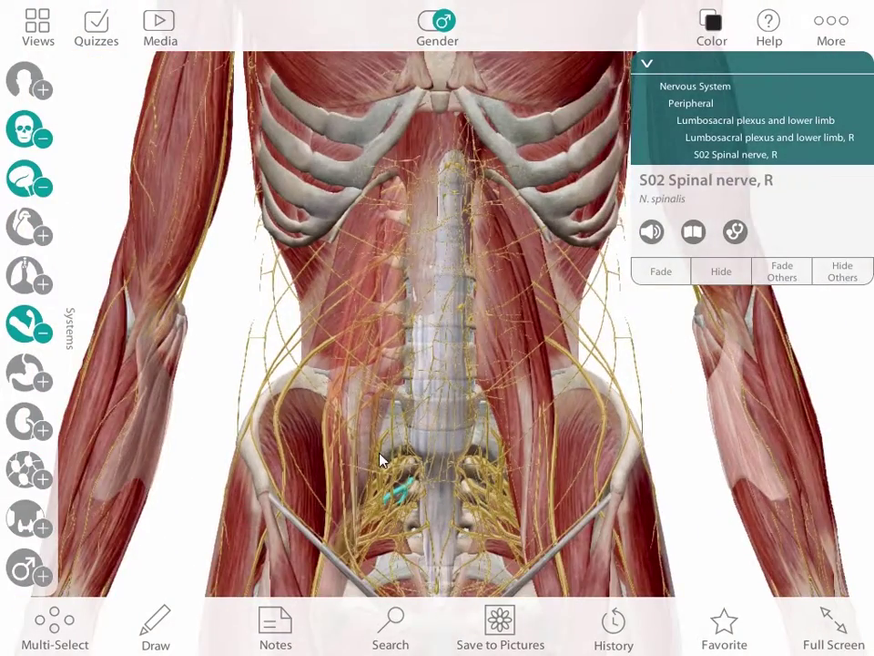
left_click_drag(219, 384, 599, 520)
left_click_drag(565, 396, 547, 520)
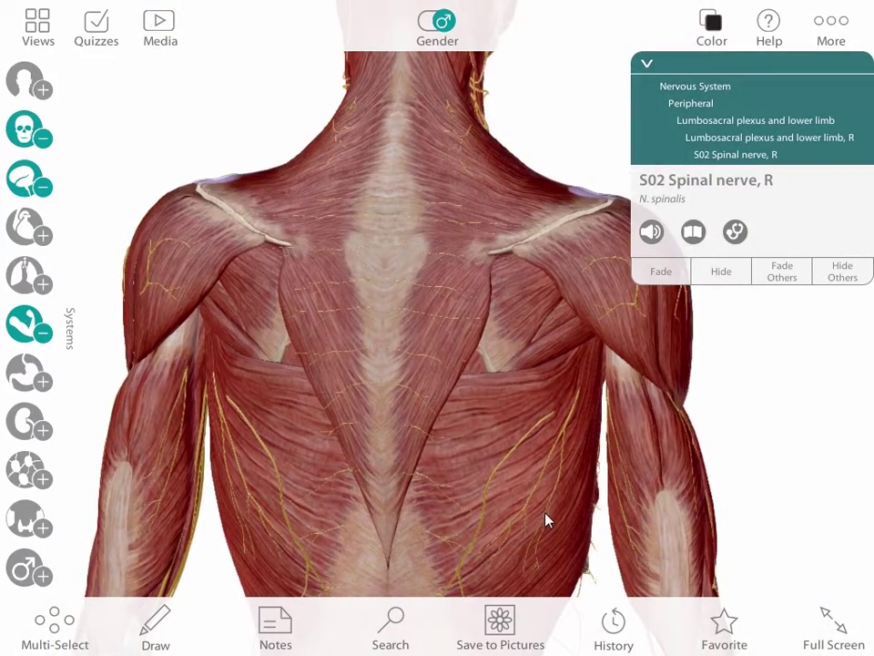
left_click(459, 353)
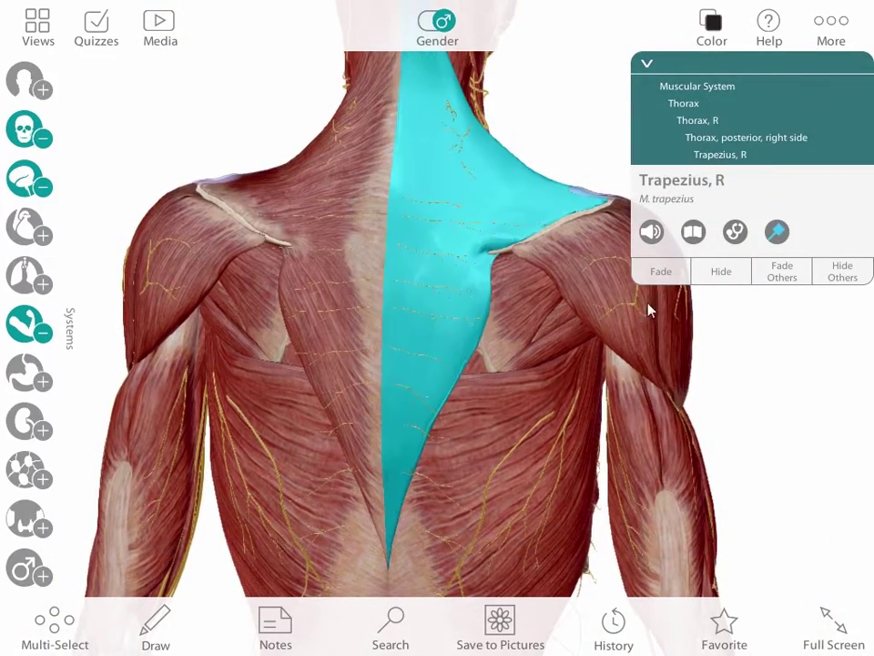
left_click(706, 278)
left_click(344, 304)
left_click(708, 278)
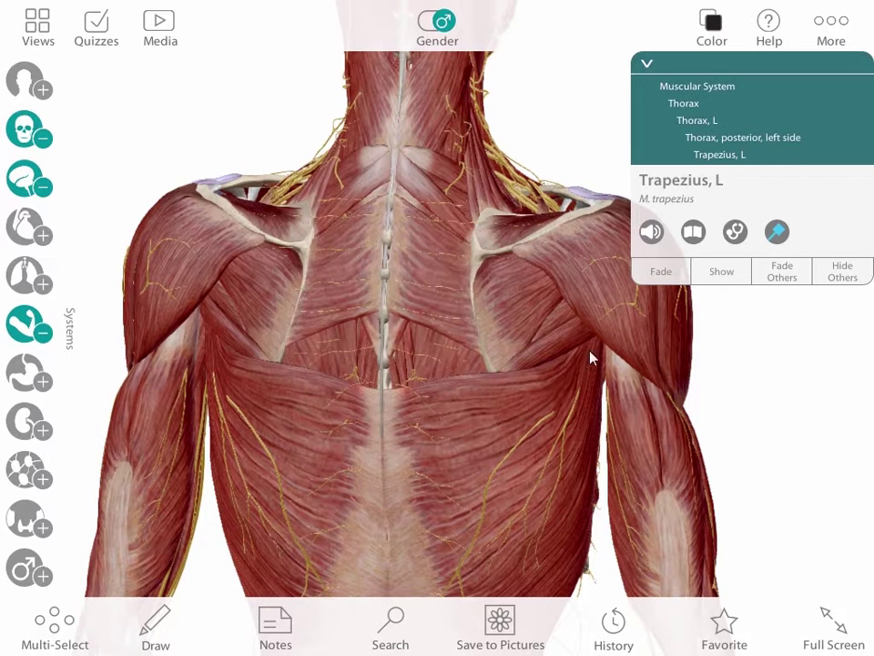
- Hide the right latissimus dorsi, then the entire muscular system
left_click(486, 401)
left_click(716, 279)
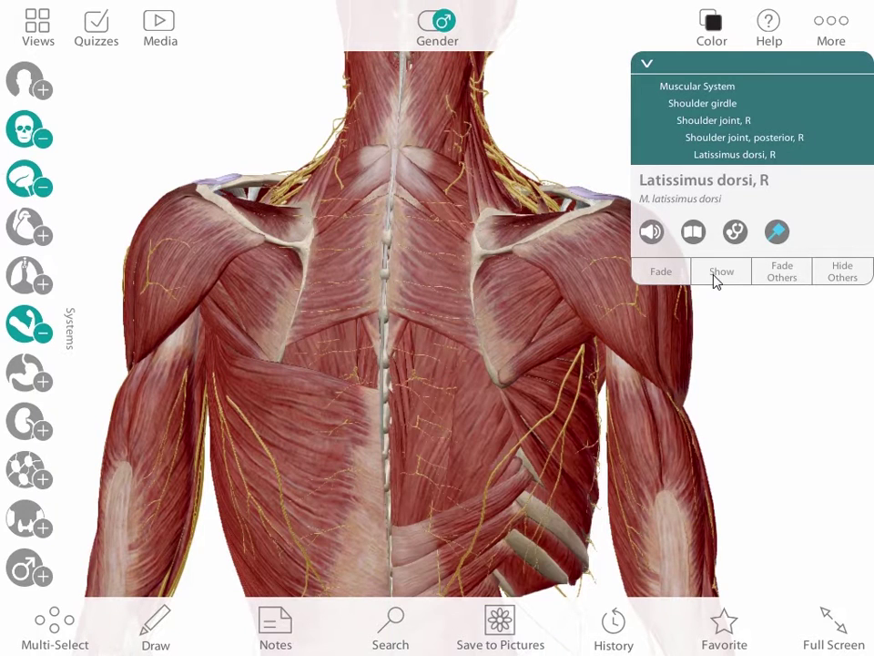
left_click(306, 411)
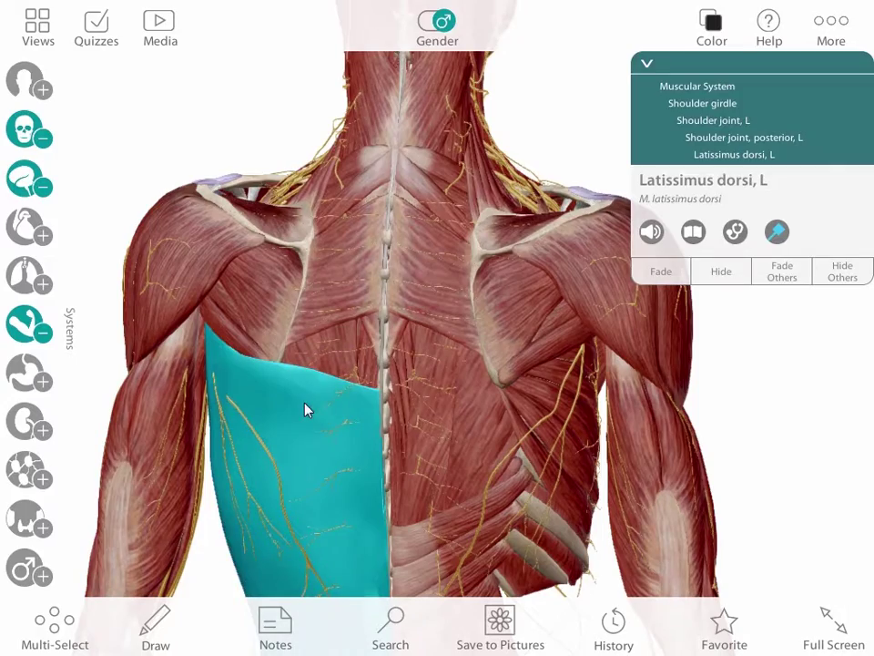
left_click(668, 91)
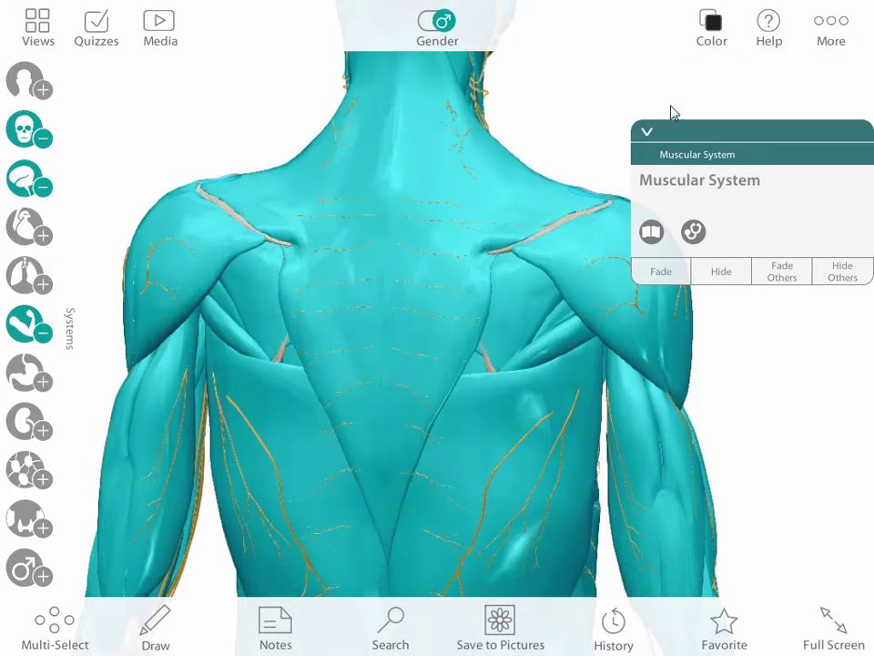
left_click(706, 279)
left_click_drag(512, 307, 491, 290)
- Zoom onto the upper spine and hide the T02 vertebra
scroll(507, 254, "down", 3)
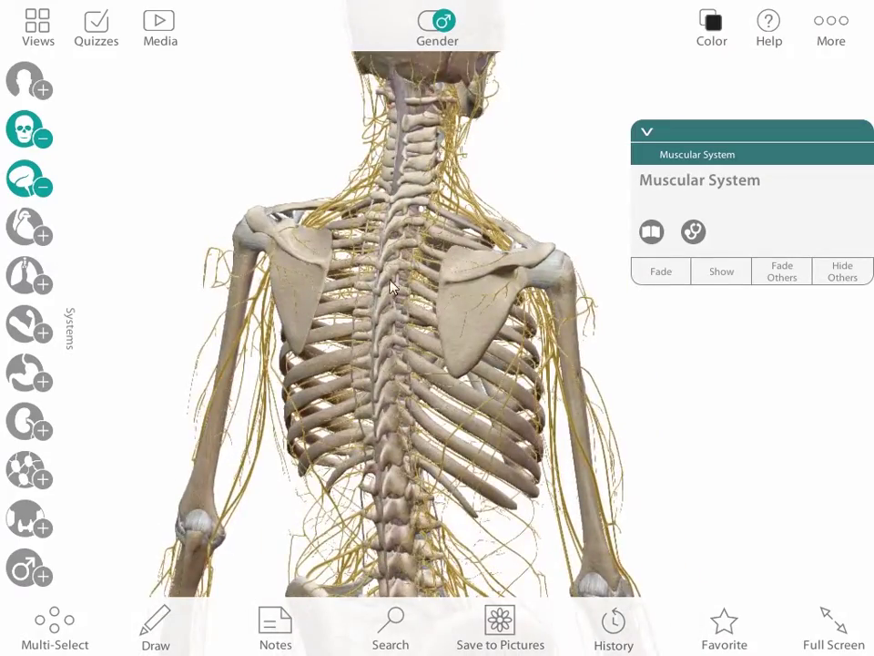
scroll(377, 277, "up", 4)
left_click(357, 161)
scroll(357, 161, "up", 4)
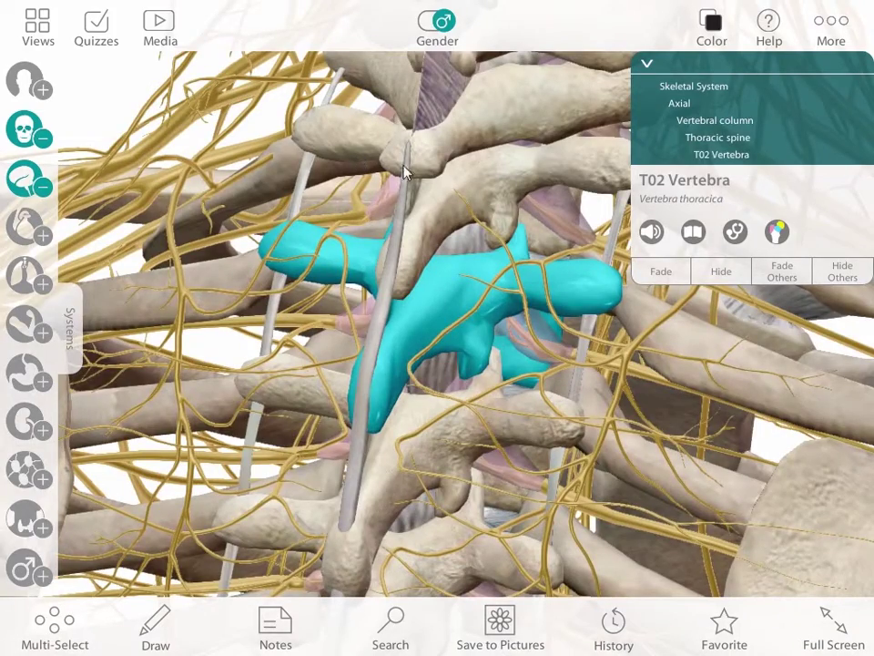
left_click(720, 274)
left_click_drag(619, 292, 460, 278)
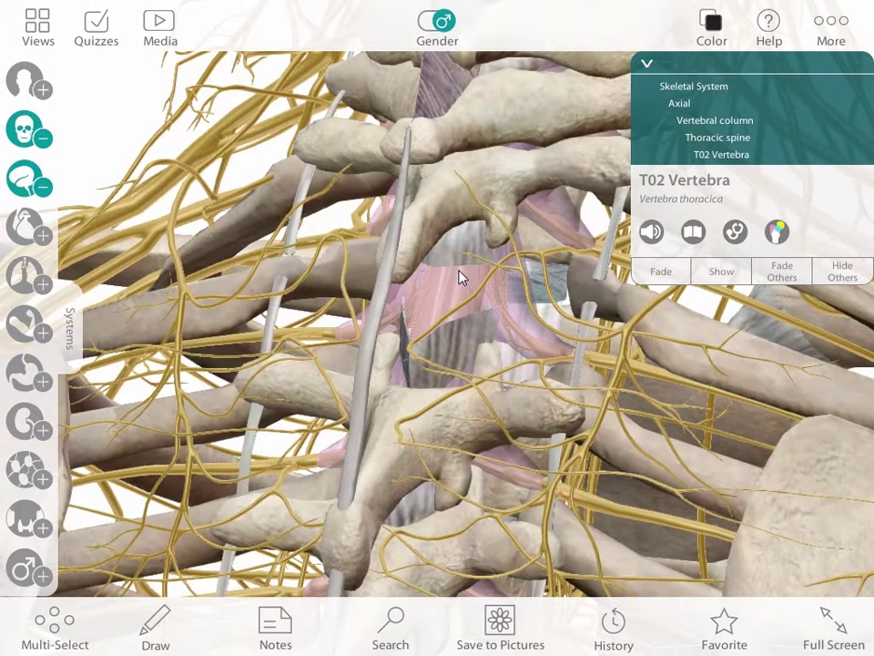
- Hide all the spinal ligaments and the spinal cord's dura mater
left_click(460, 335)
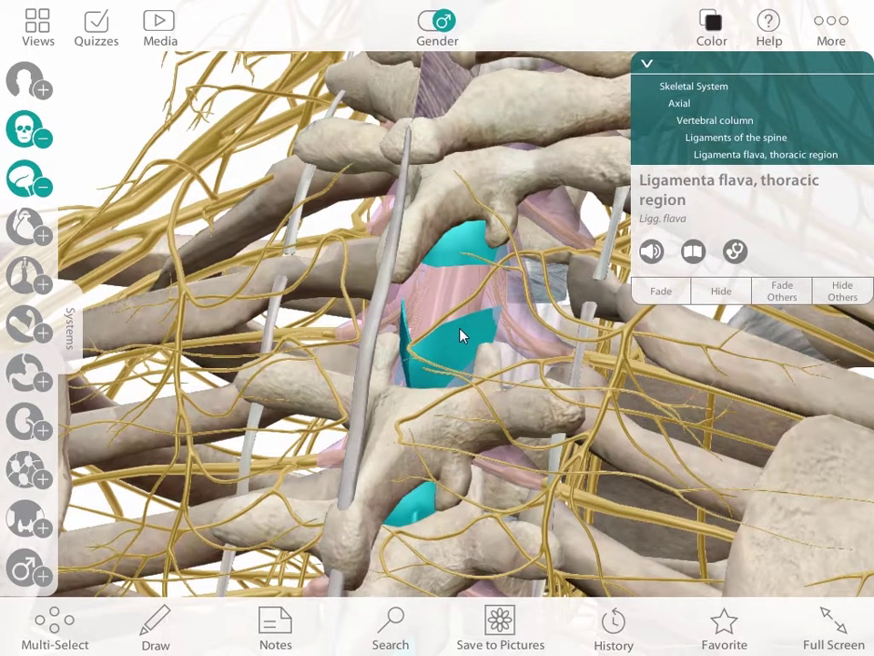
left_click(710, 139)
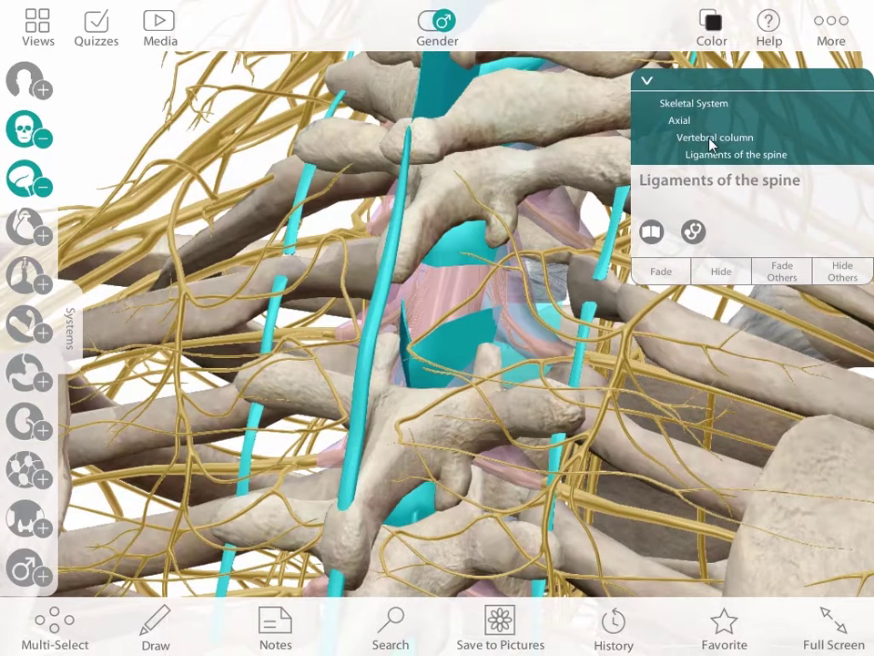
left_click(724, 275)
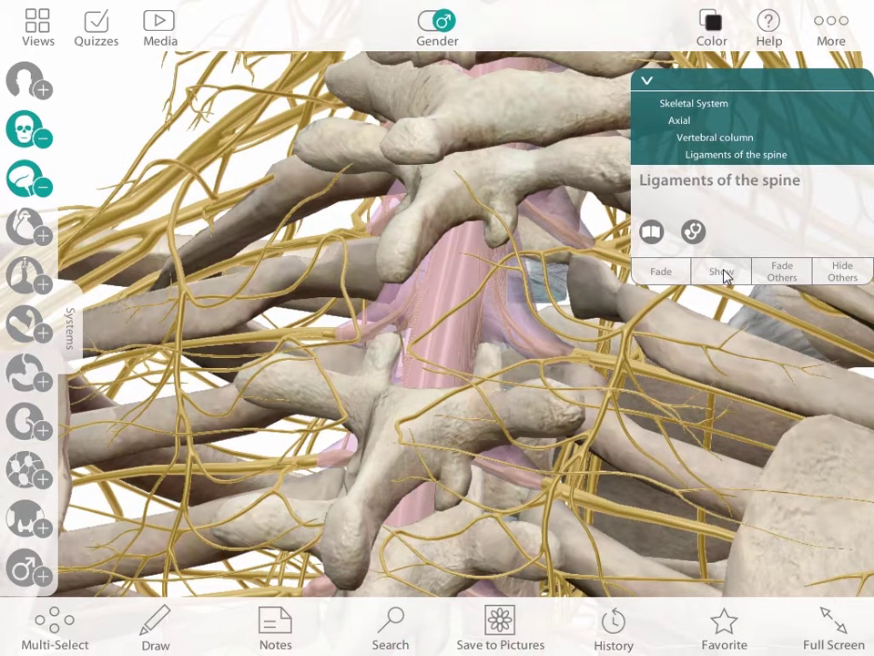
left_click(470, 289)
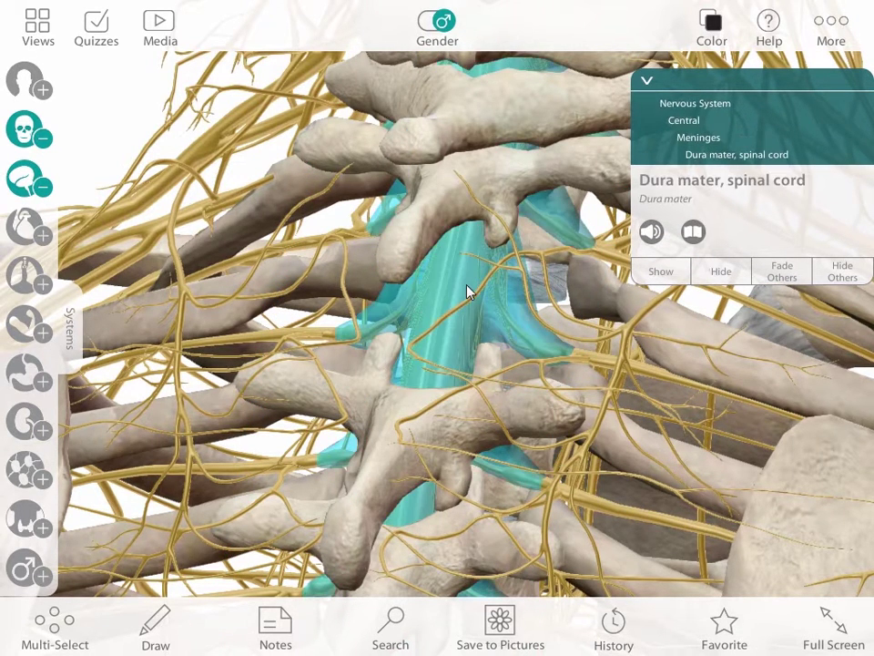
left_click(720, 273)
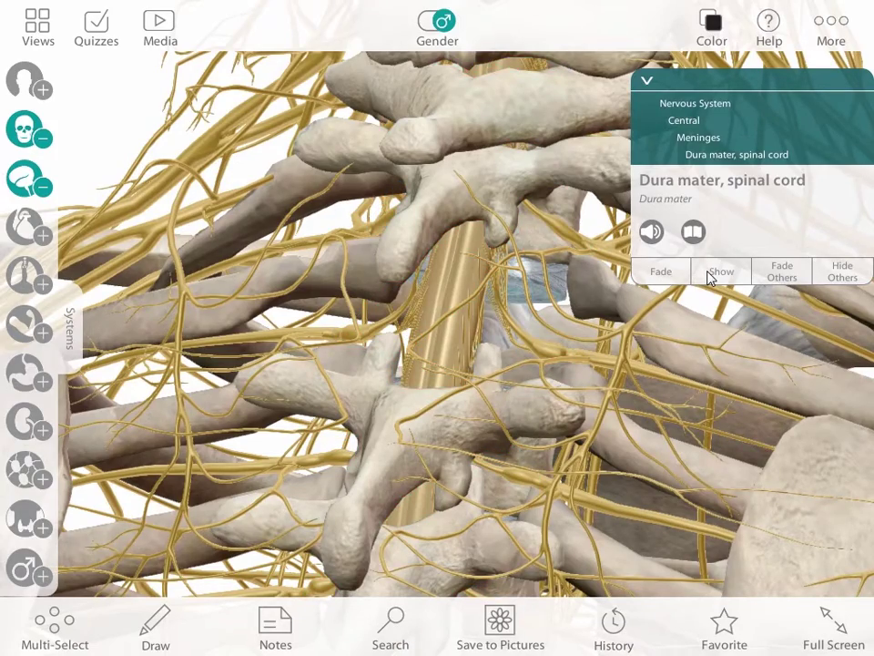
- Identify the right T03 dorsal root ganglion and dorsal root
left_click_drag(628, 300, 330, 282)
left_click(374, 495)
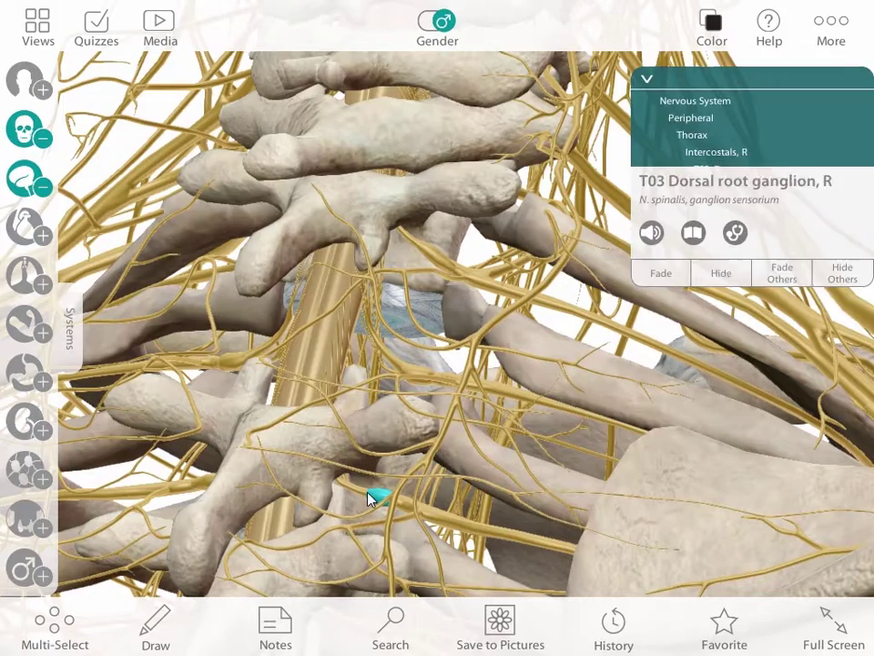
left_click(364, 491)
mouse_move(364, 491)
left_mouse_down()
mouse_move(396, 545)
mouse_move(371, 475)
left_mouse_up()
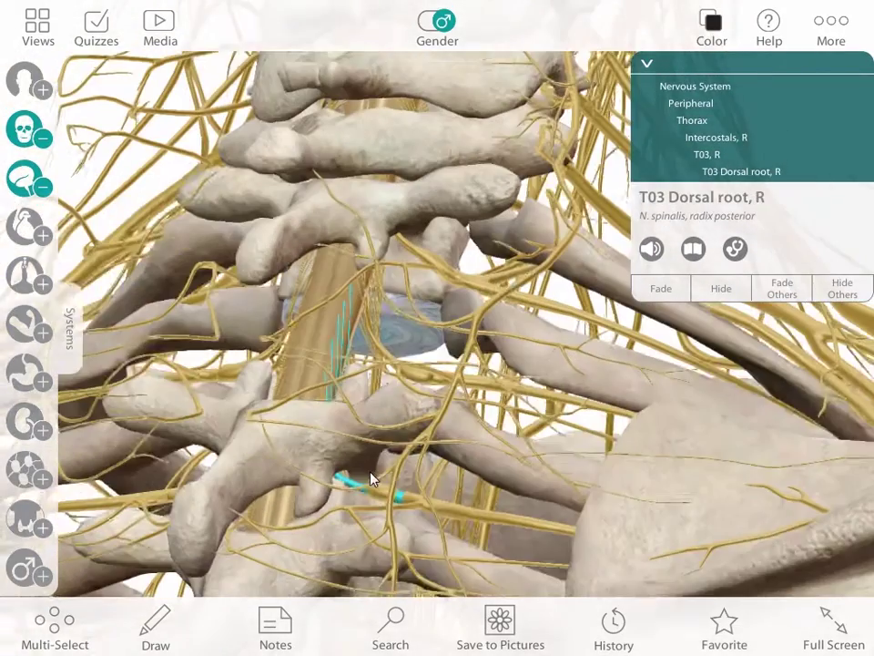
scroll(371, 475, "down", 5)
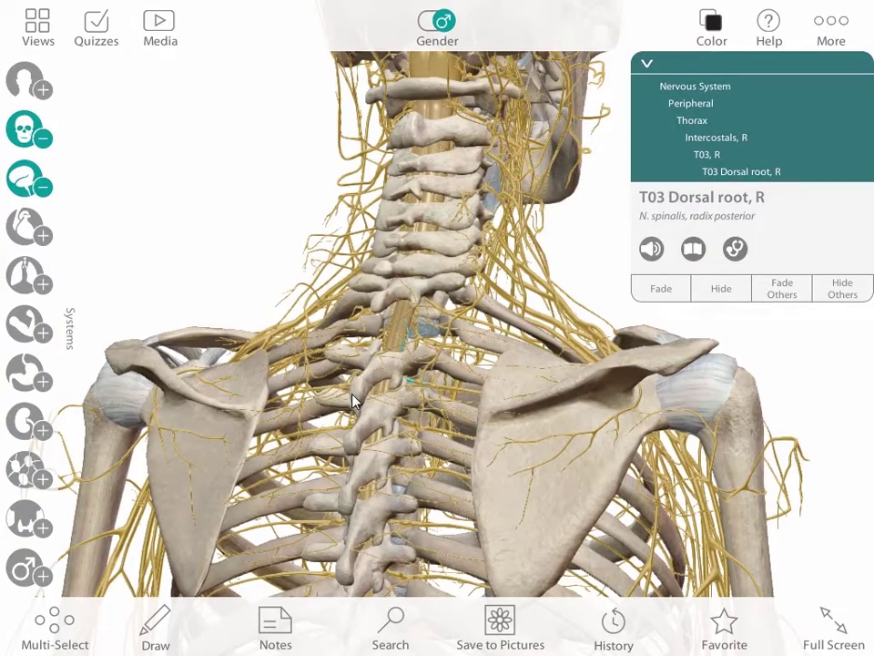
- Select the left posterior cord, then the whole left brachial plexus
left_click_drag(246, 336, 797, 349)
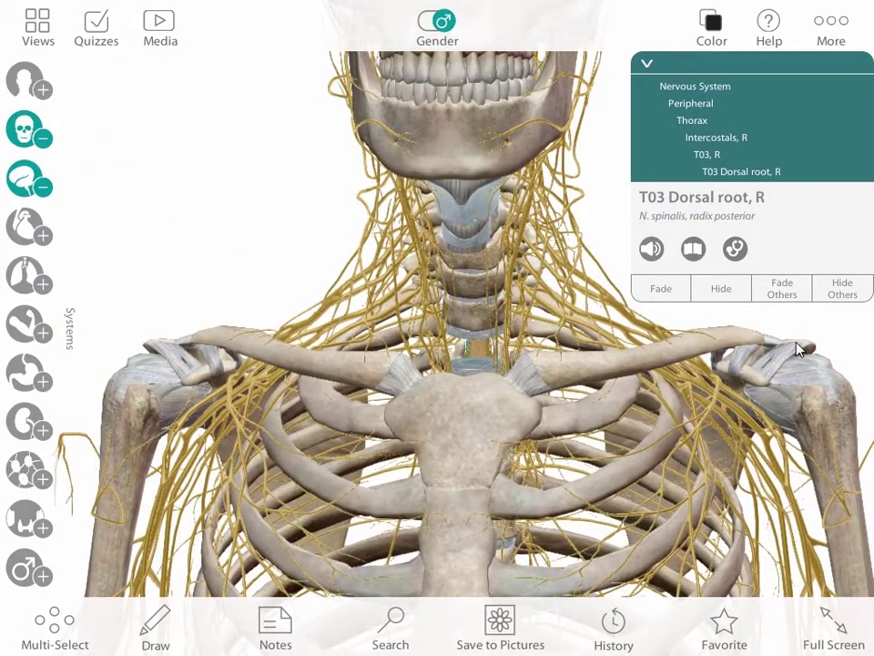
left_click(762, 434)
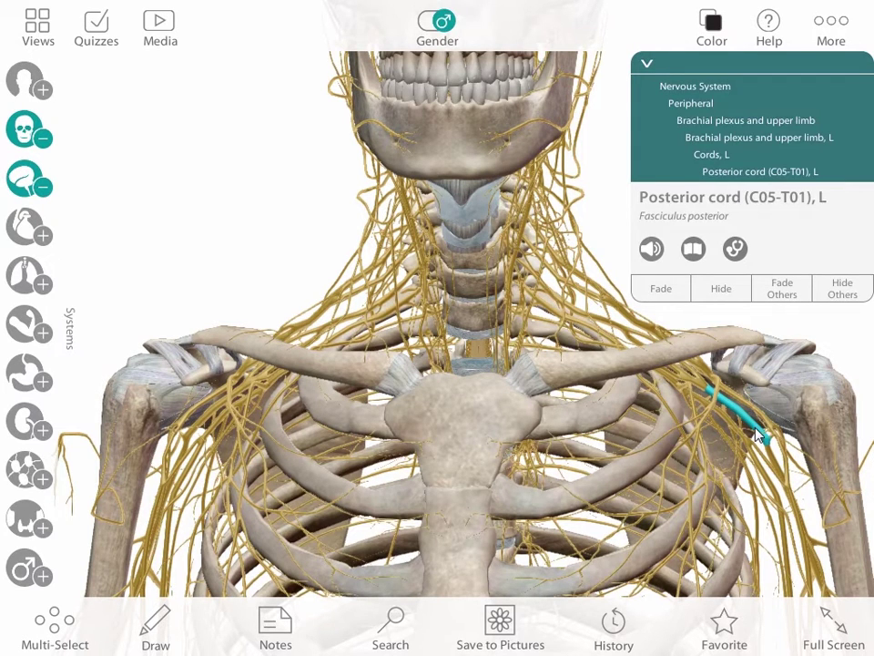
left_click(747, 138)
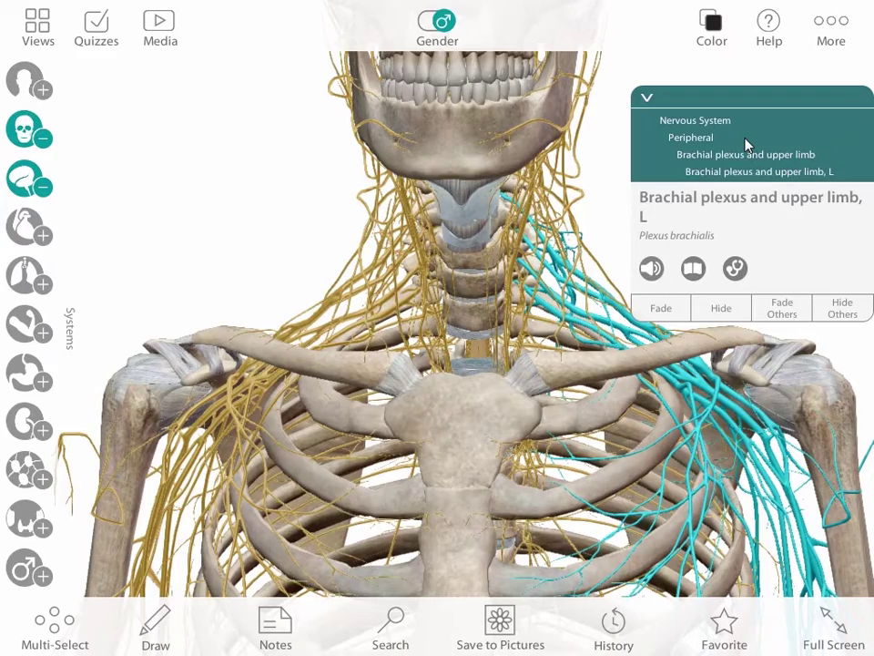
- Turn to a rear view and identify the right T10 dorsal root ganglion and spinal nerve
left_click_drag(201, 281, 483, 222)
scroll(364, 412, "up", 10)
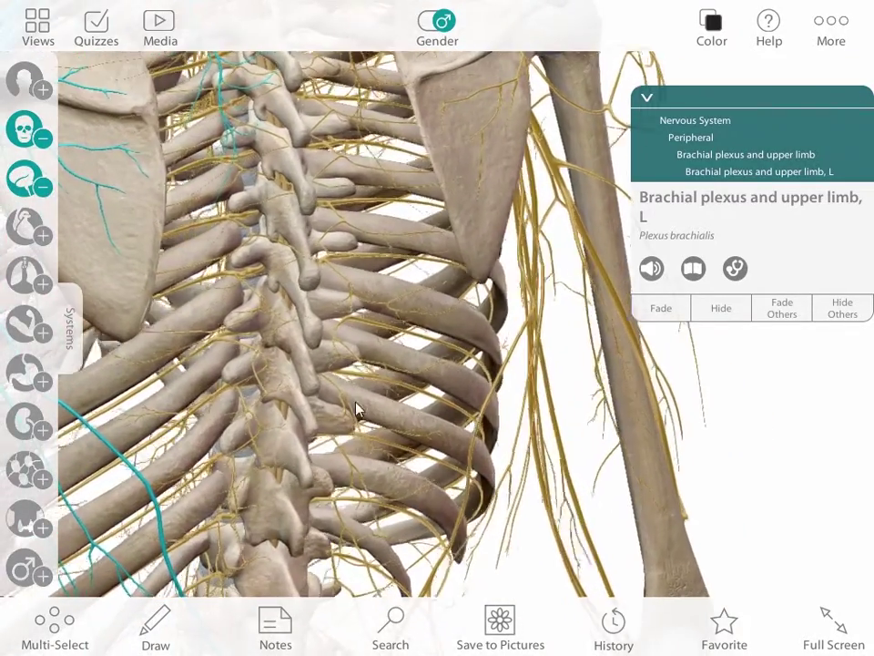
left_click_drag(357, 412, 273, 365)
scroll(317, 437, "up", 5)
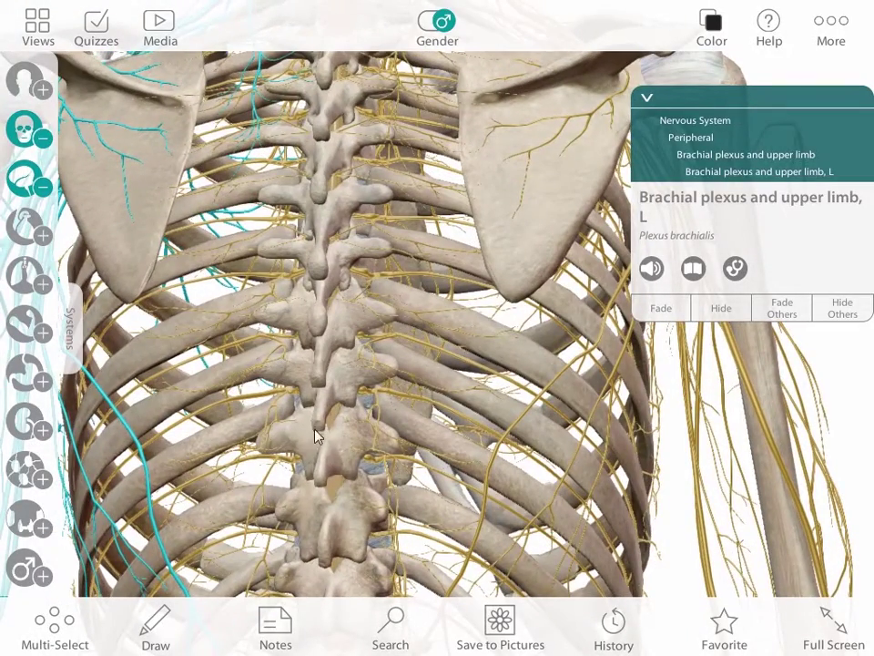
left_click(368, 464)
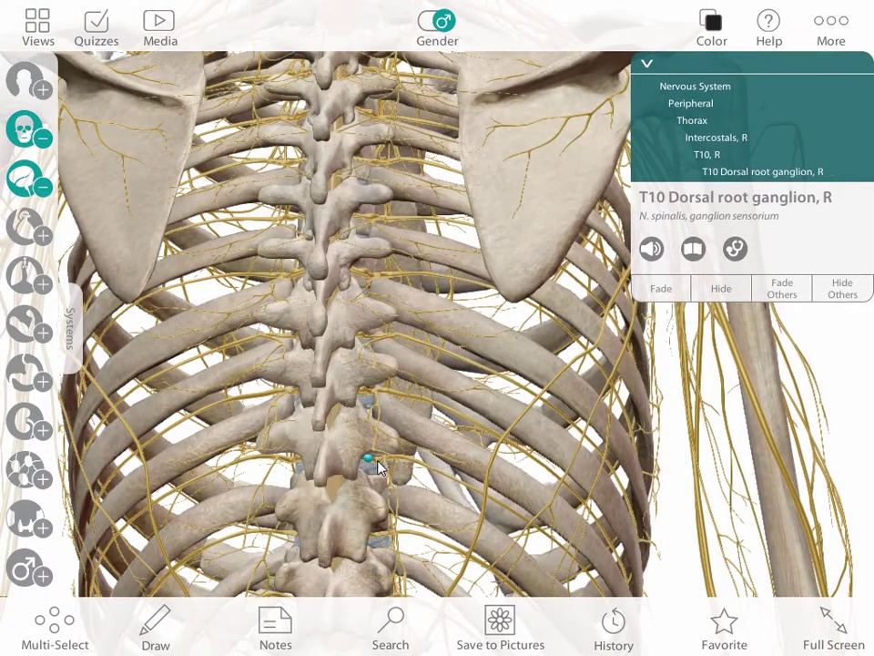
left_click(376, 464)
left_click_drag(528, 482, 102, 233)
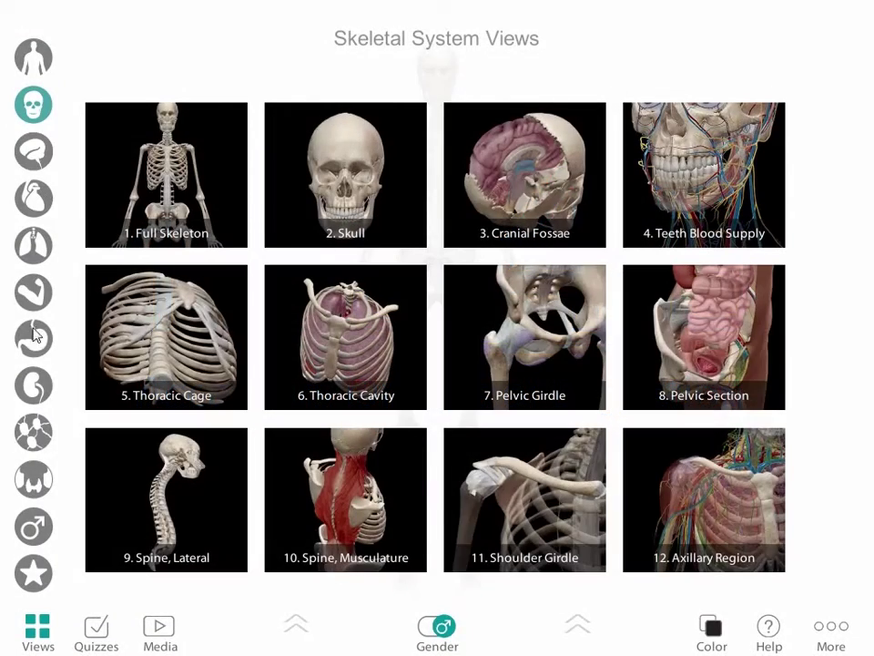
- Open the digestive system's 9. Accessory Organs view and hide the whole transverse colon
left_click(33, 338)
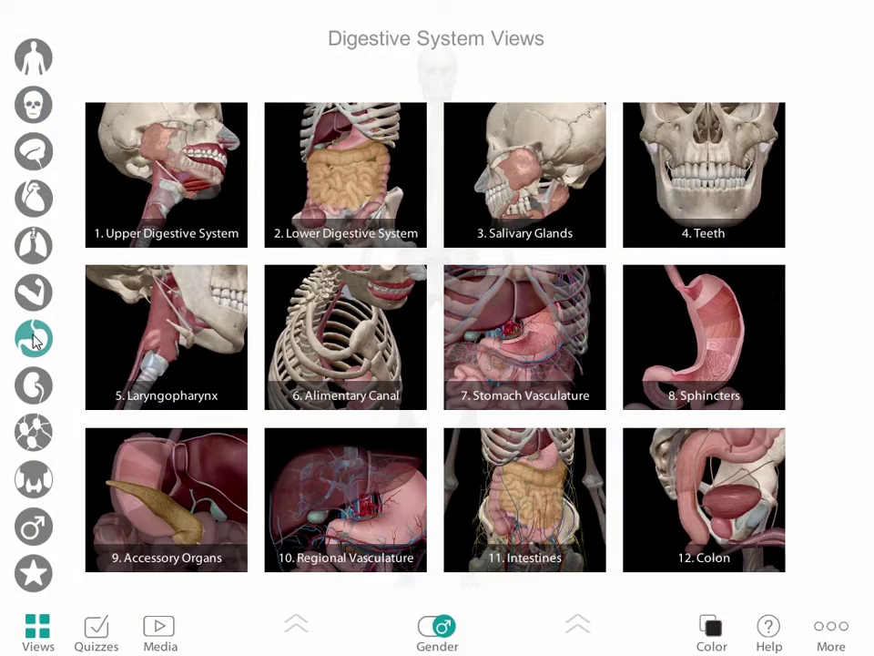
left_click(192, 472)
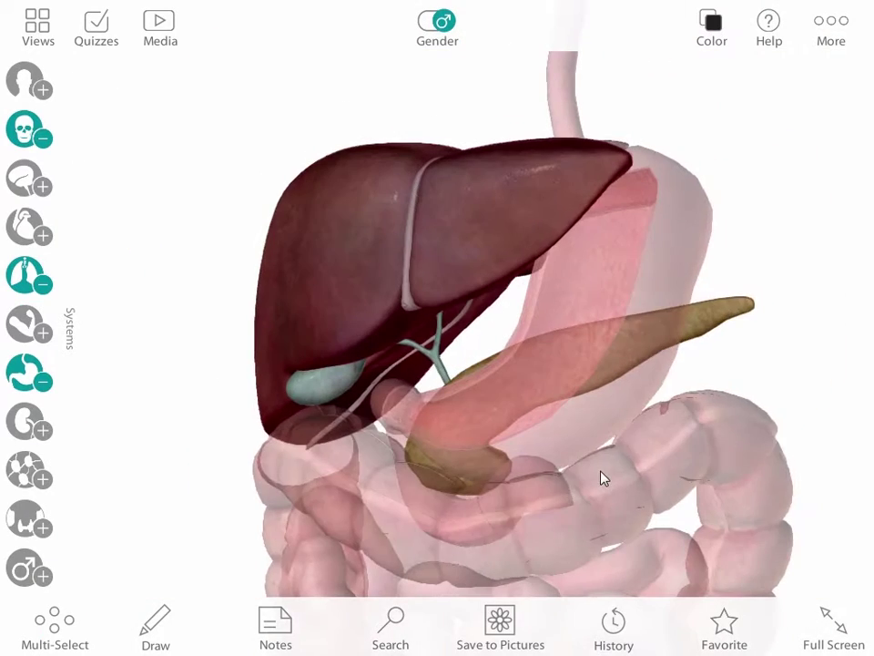
left_click(583, 544)
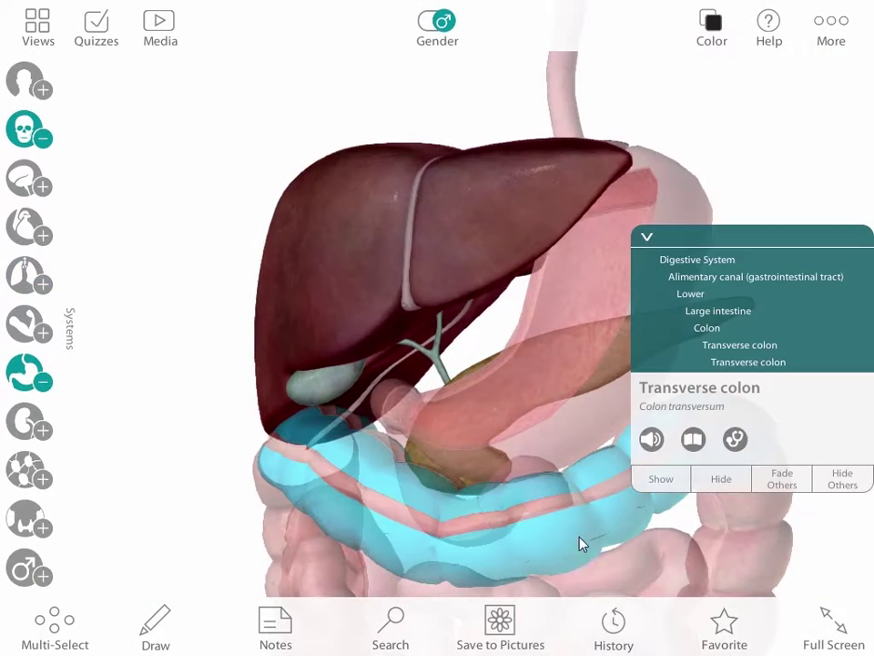
left_click(761, 359)
left_click(722, 477)
- Rotate the organs and identify the common bile duct and the head of the pancreas
left_click_drag(578, 437, 328, 259)
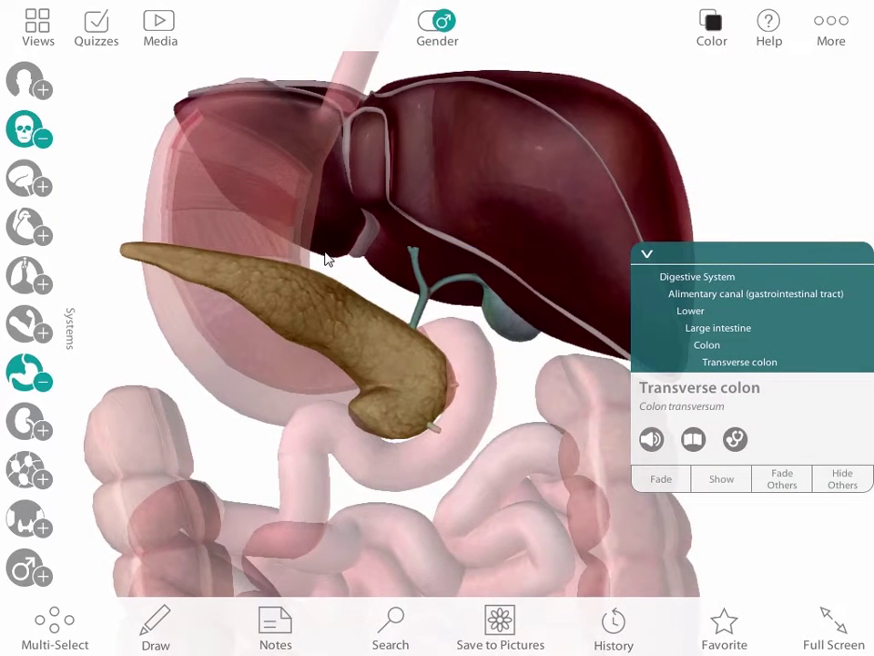
left_click(421, 312)
scroll(505, 408, "up", 5)
left_click(424, 412)
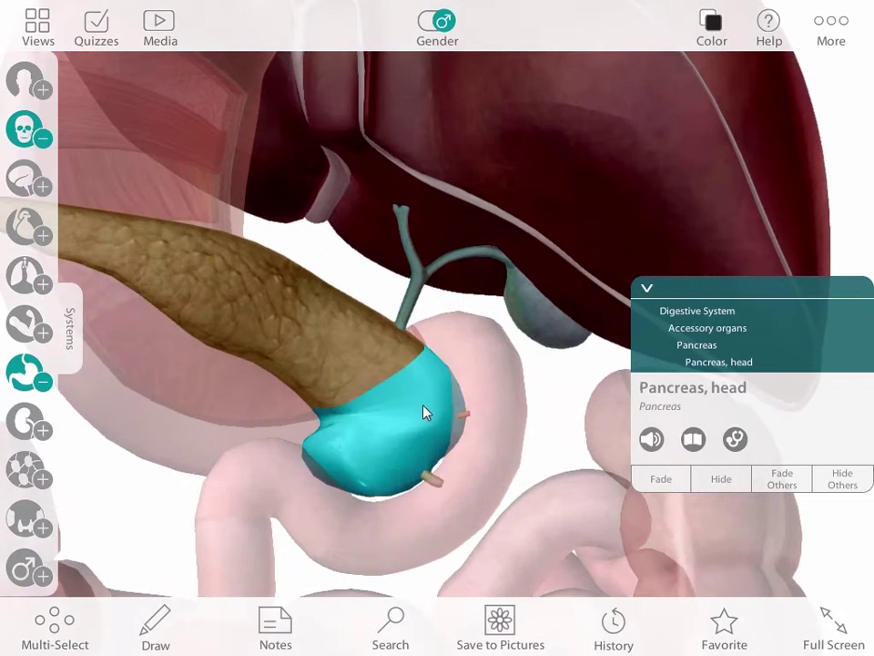
scroll(424, 412, "down", 3)
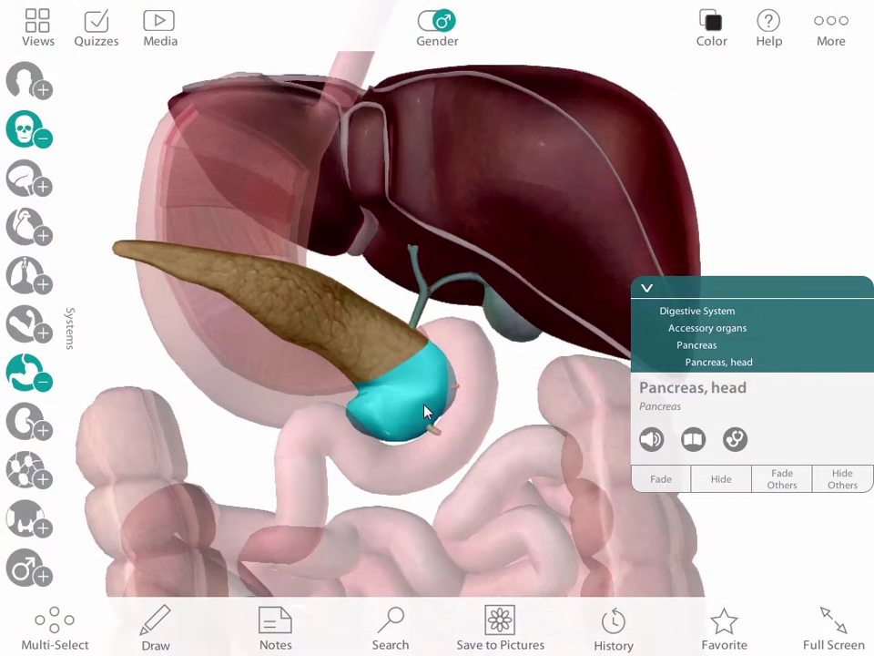
left_click_drag(293, 416, 688, 430)
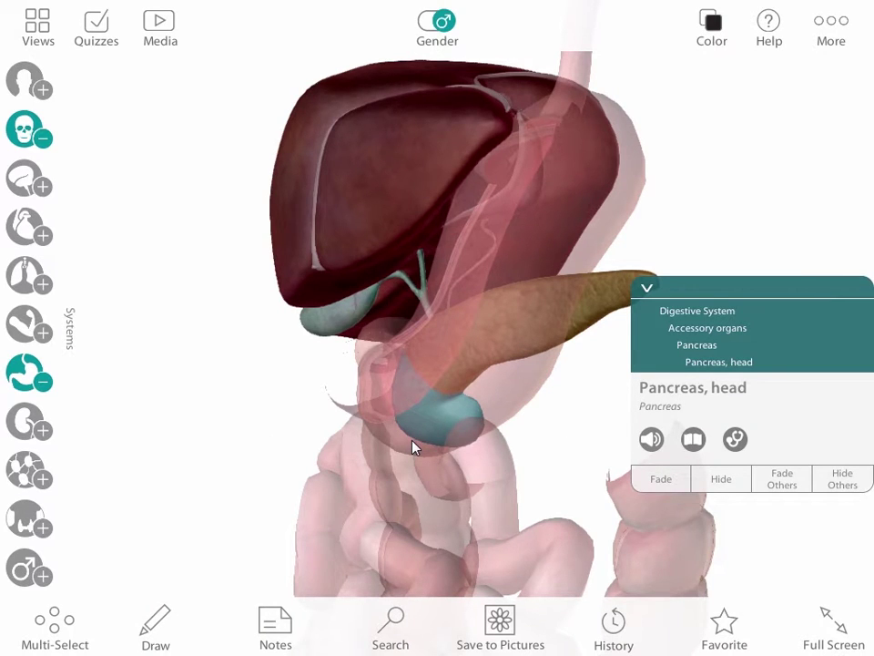
- Select the whole pancreas and fade it to translucent
left_click(698, 351)
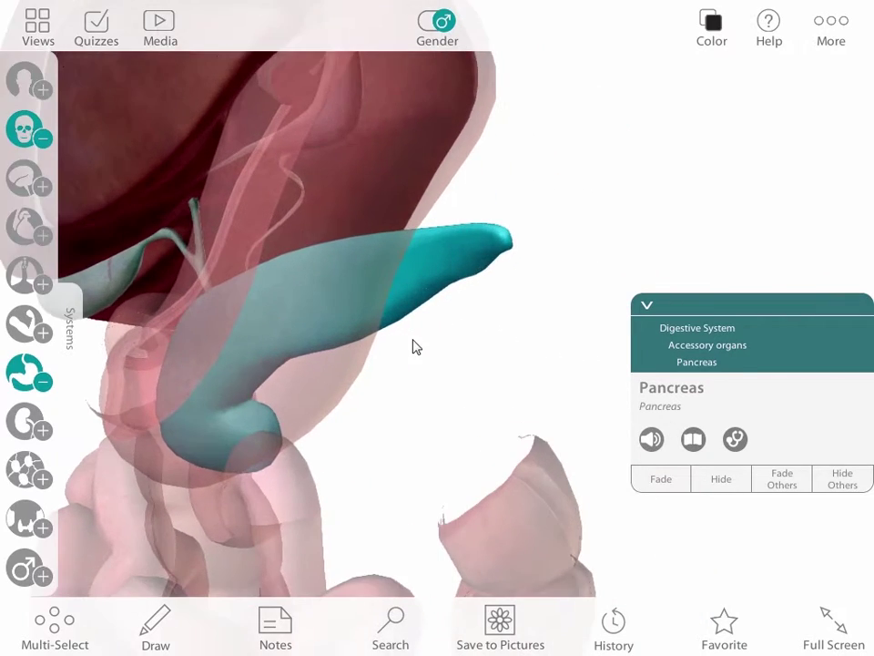
left_click_drag(414, 346, 196, 346)
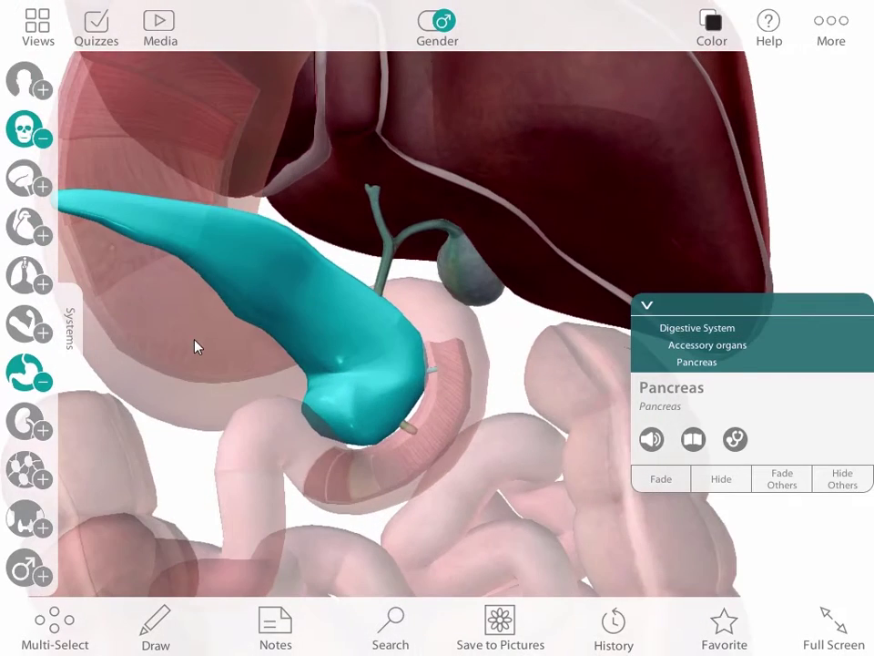
left_click(674, 477)
left_click_drag(551, 433, 308, 367)
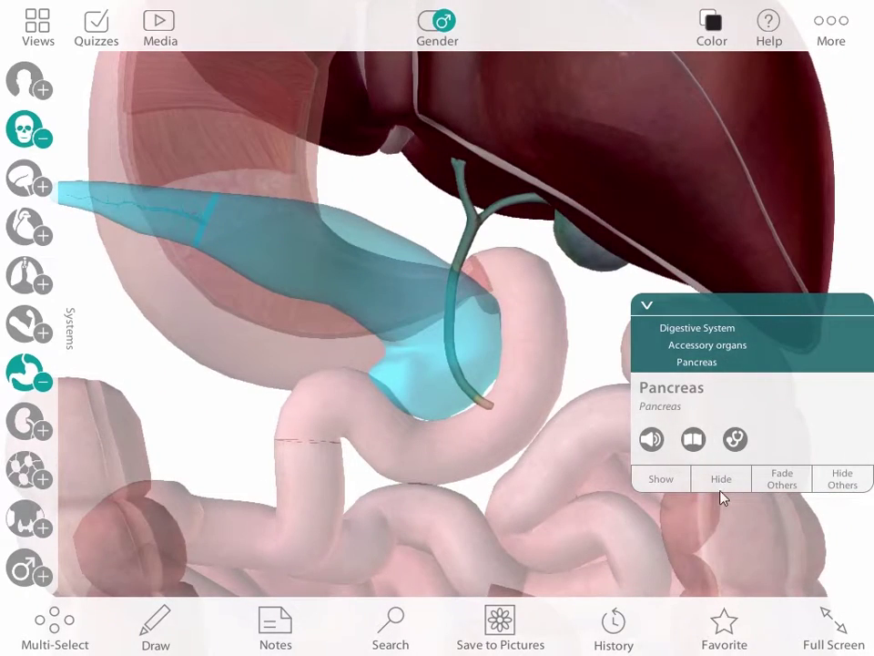
- Hide the peritoneum and the greater omentum
left_click(721, 496)
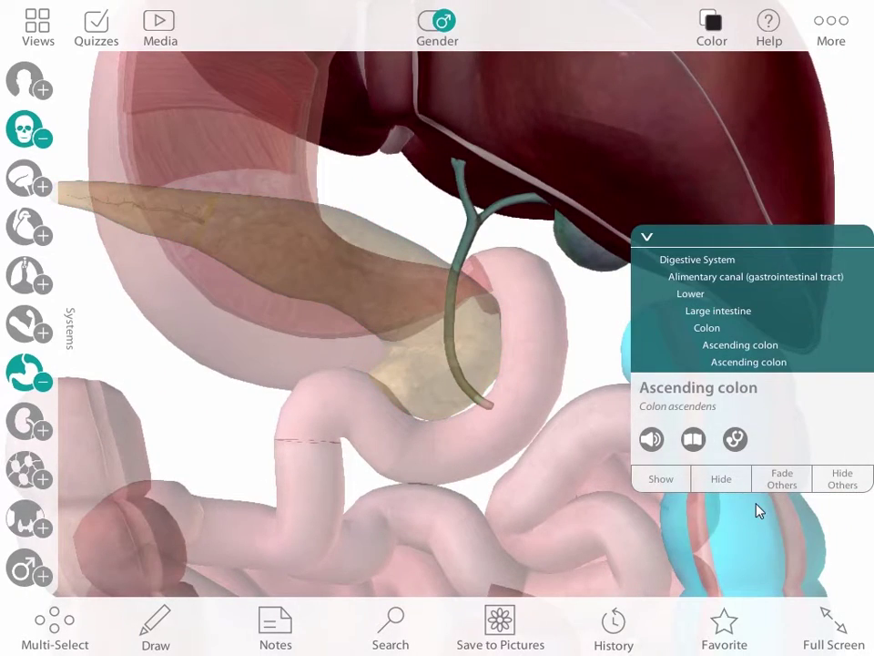
left_click(706, 265)
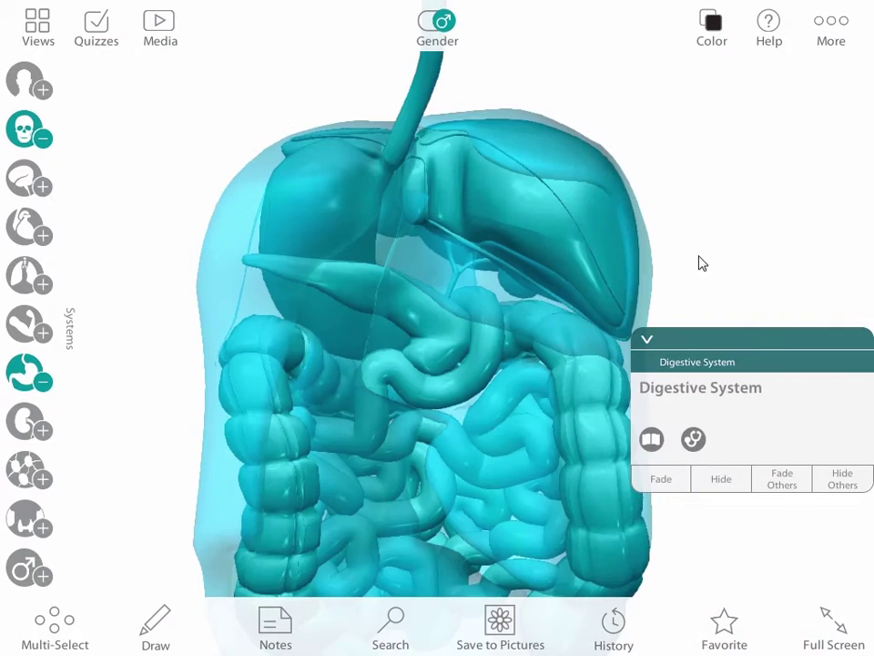
left_click(698, 263)
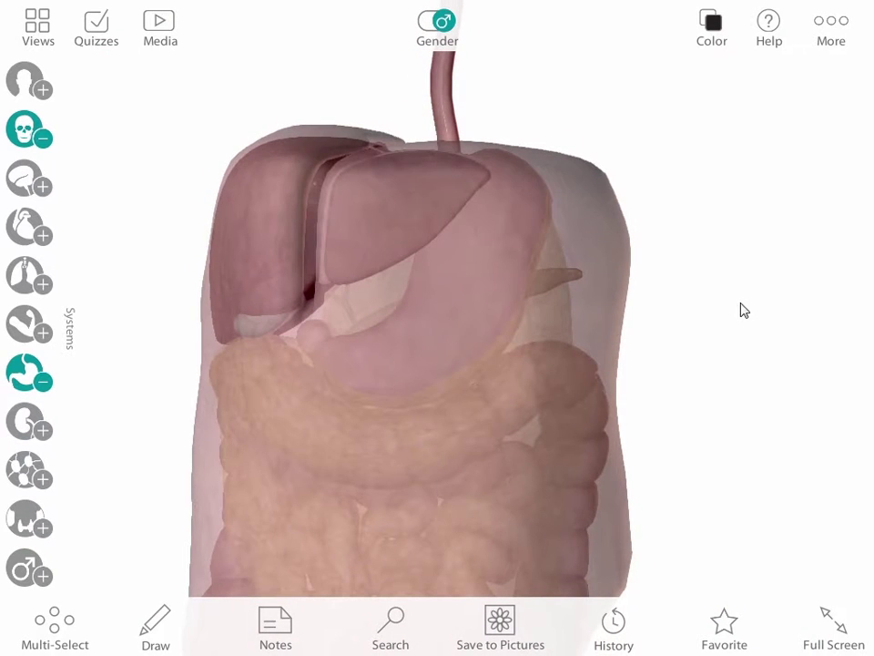
left_click(591, 317)
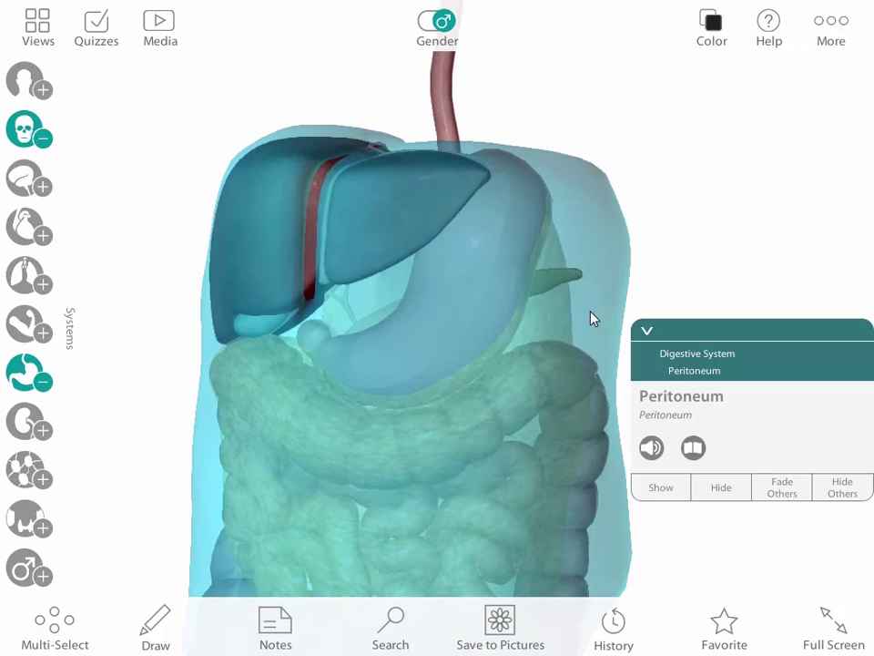
left_click(714, 490)
left_click(502, 414)
left_click(718, 526)
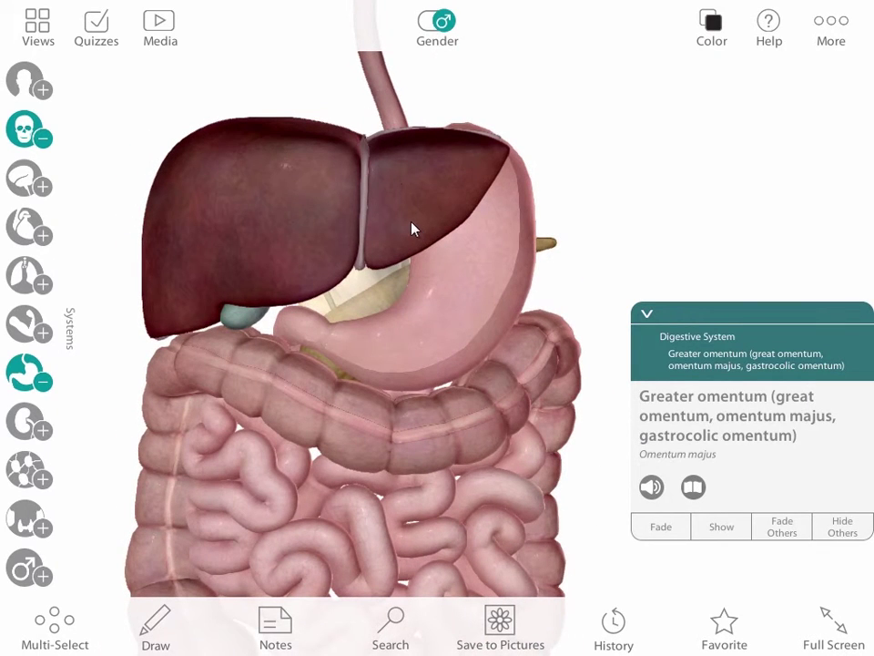
- Hide the whole left part of the liver, then select the stomach's front layer
left_click(407, 223)
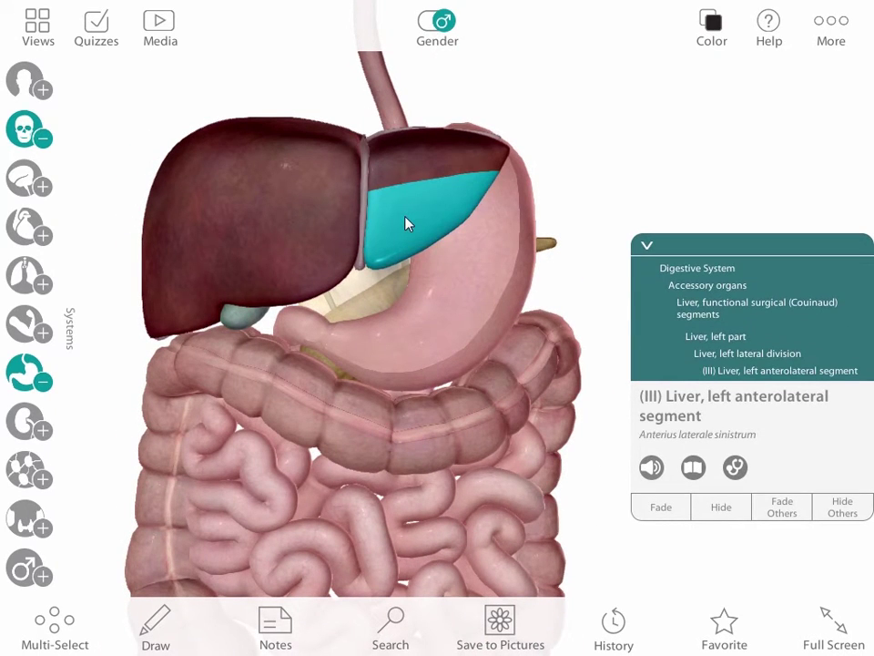
left_click(714, 337)
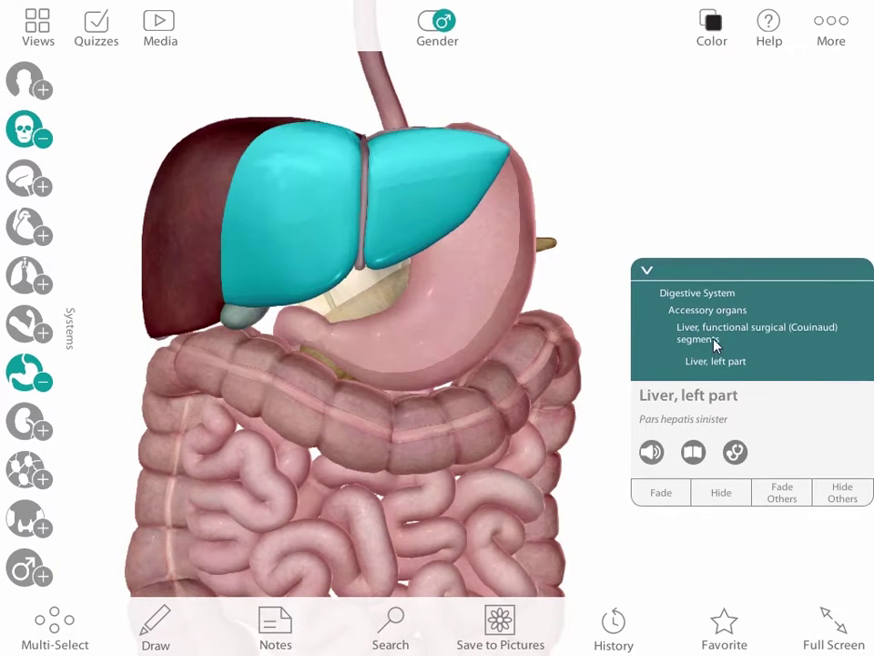
left_click(721, 496)
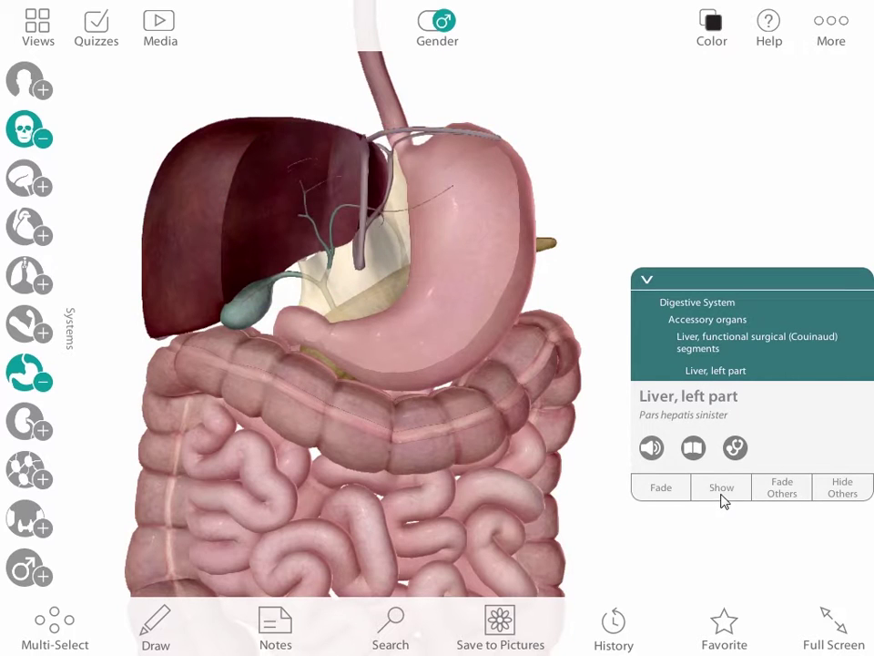
left_click(472, 308)
- Fade and then hide the stomach's front layer to look into its wall
left_click(671, 505)
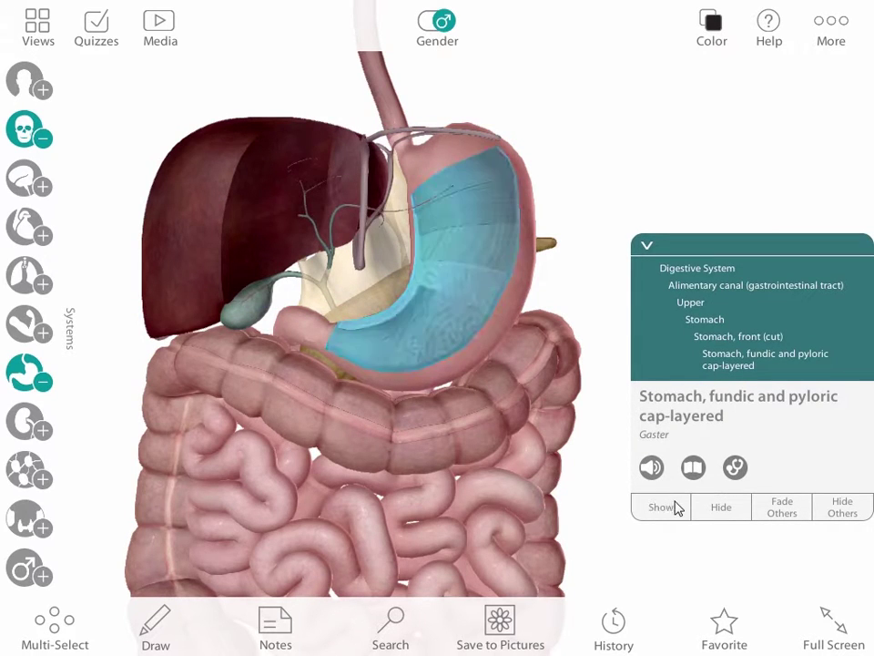
left_click(713, 506)
scroll(562, 264, "up", 5)
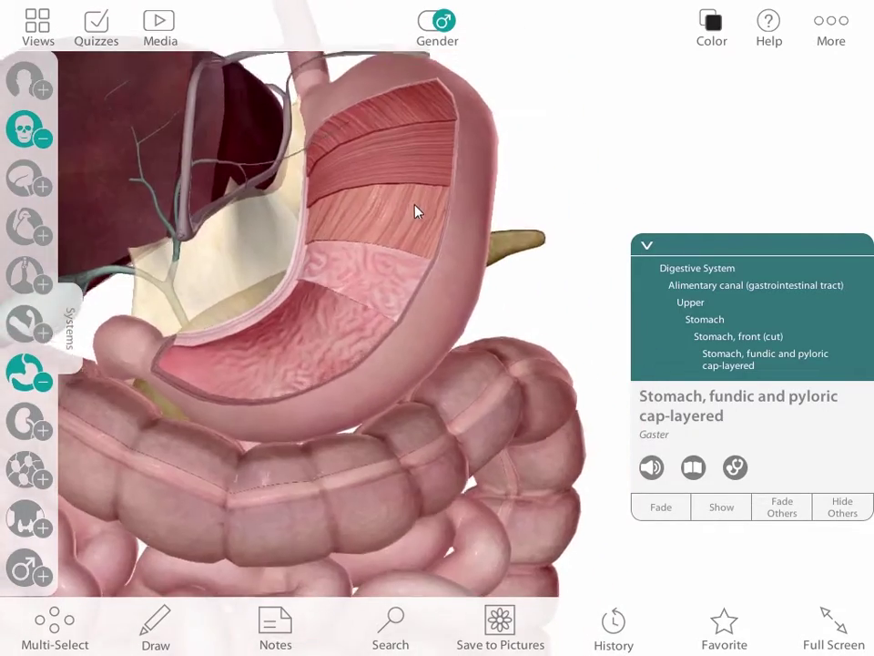
left_click_drag(414, 211, 430, 257)
- Identify the stomach's mucosa, oblique, circular and longitudinal layers, then add the urinary system
left_click(395, 399)
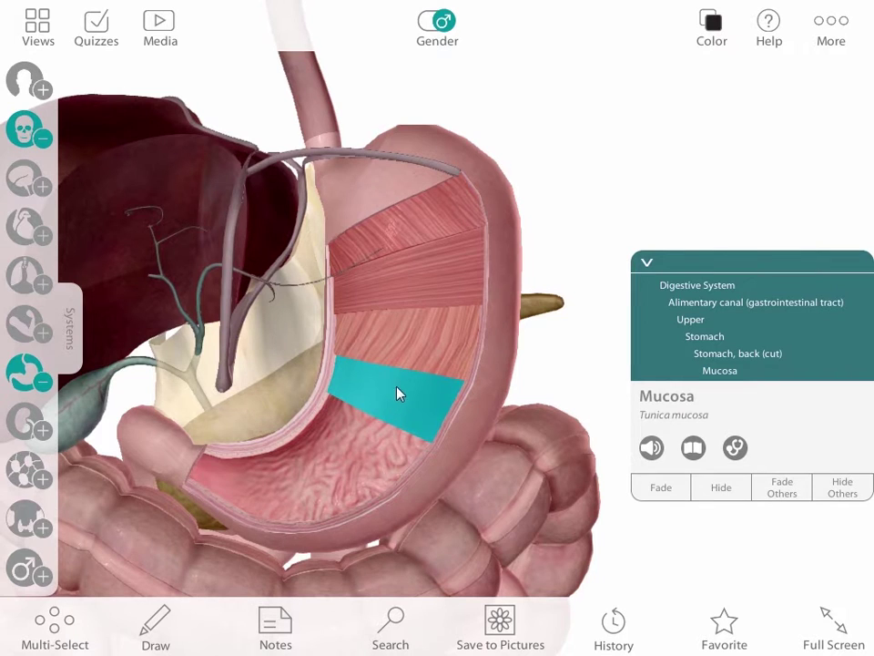
left_click(410, 365)
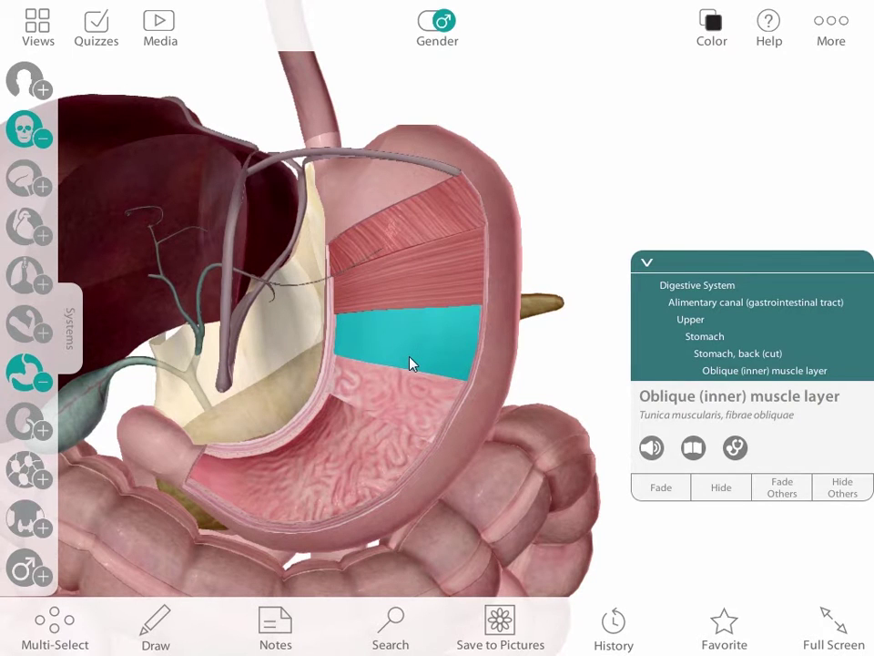
left_click(420, 302)
left_click_drag(422, 298, 418, 230)
left_click(415, 196)
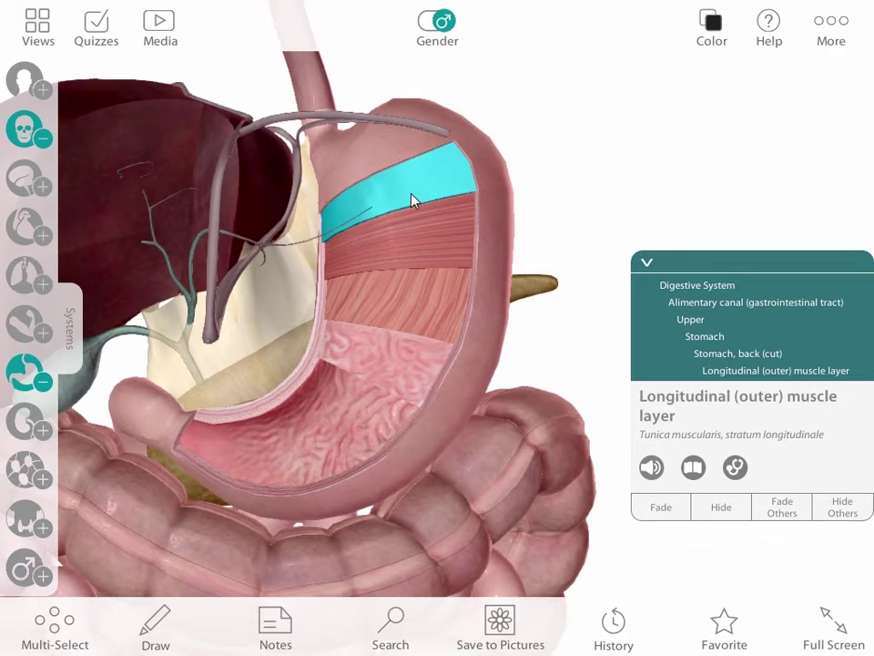
left_click(23, 417)
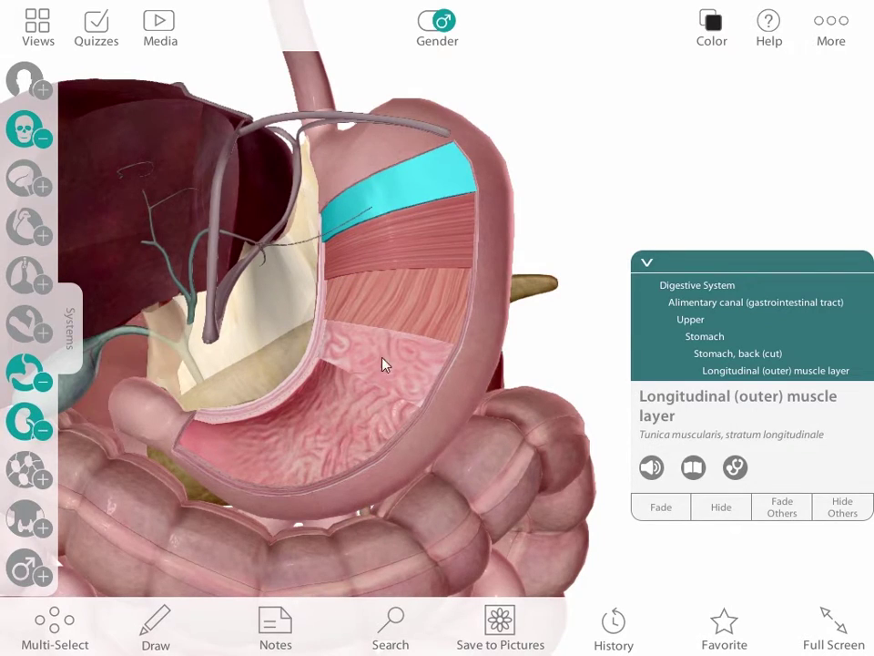
left_click_drag(489, 344, 435, 359)
- Hide the back of the left kidney and identify its renal pyramids
left_click(351, 347)
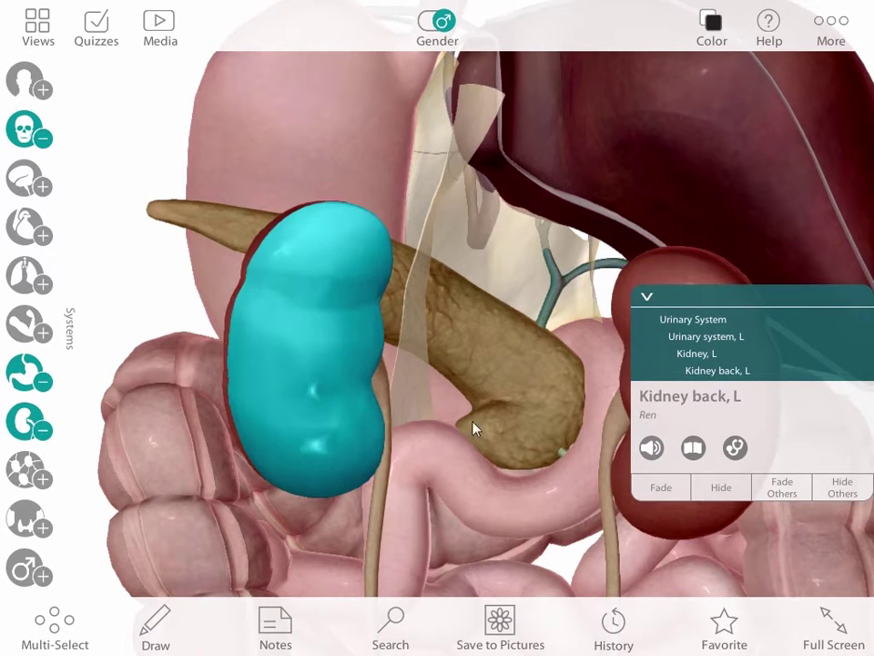
key("Delete")
left_click_drag(588, 460, 339, 355)
left_click(347, 326)
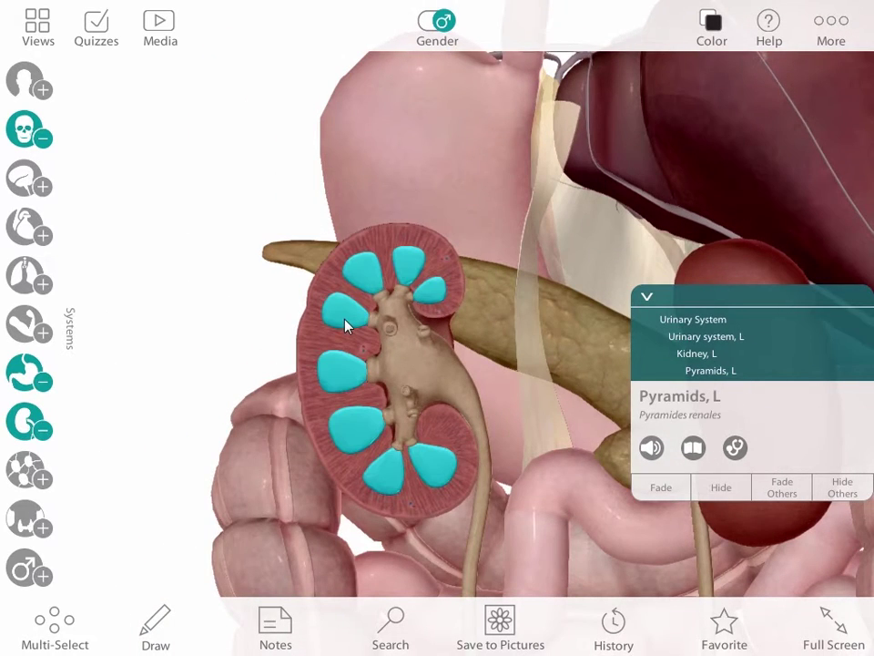
scroll(472, 266, "up", 2)
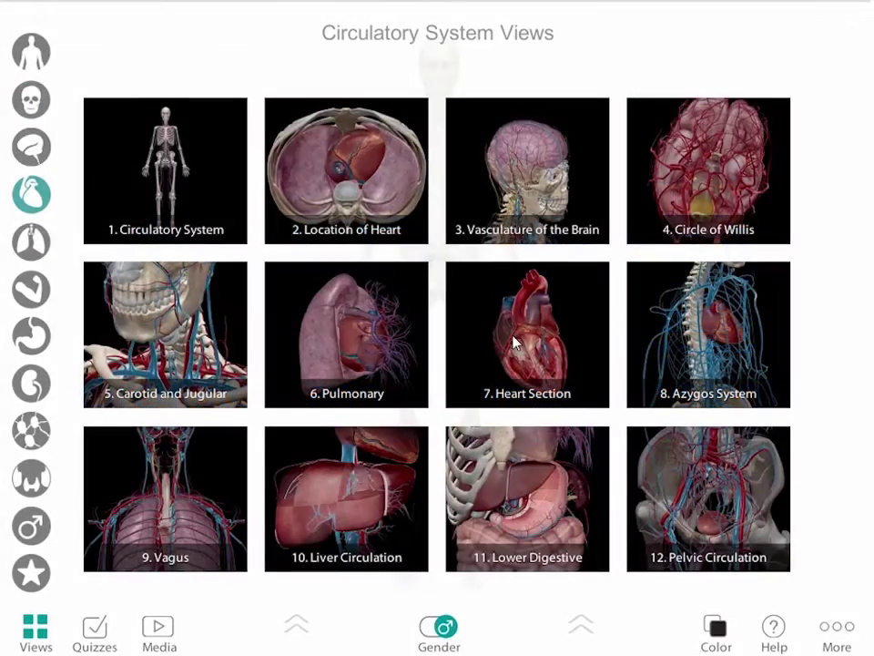
- Open Heart Section, identify the left atrium and pulmonary trunk, rotate, then open Search
left_click(514, 345)
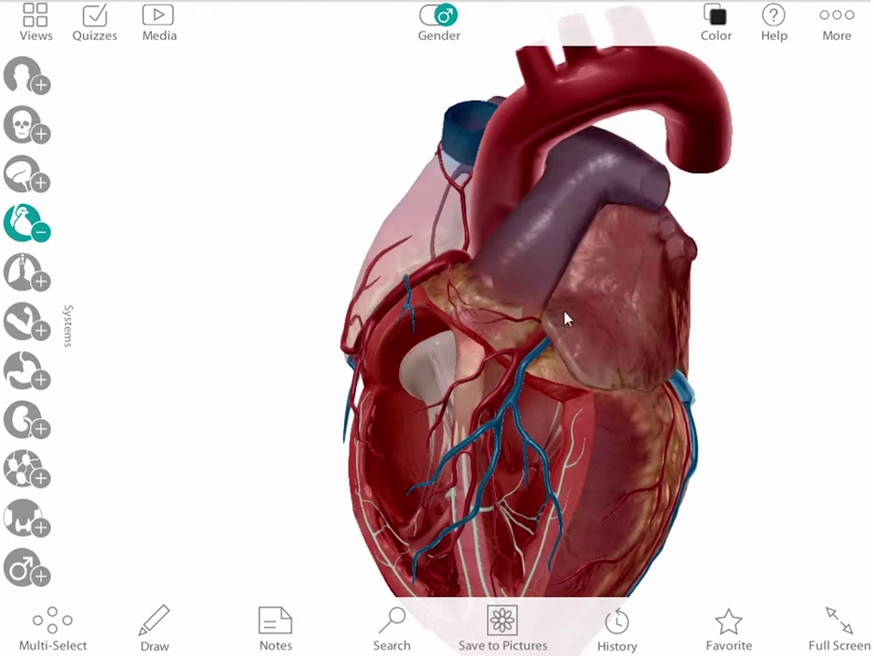
left_click(582, 308)
left_click(547, 259)
left_click_drag(326, 254, 468, 236)
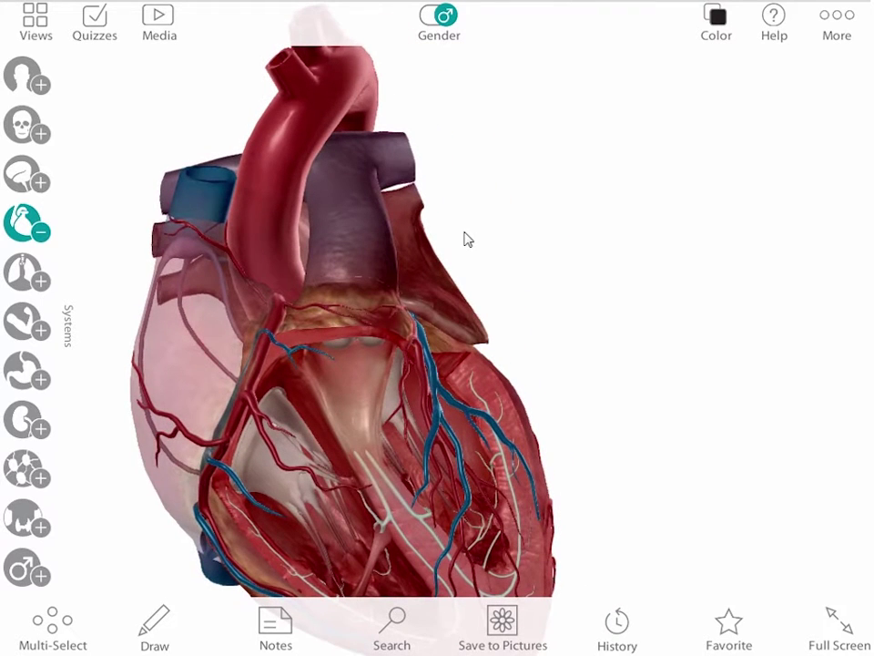
left_click(393, 629)
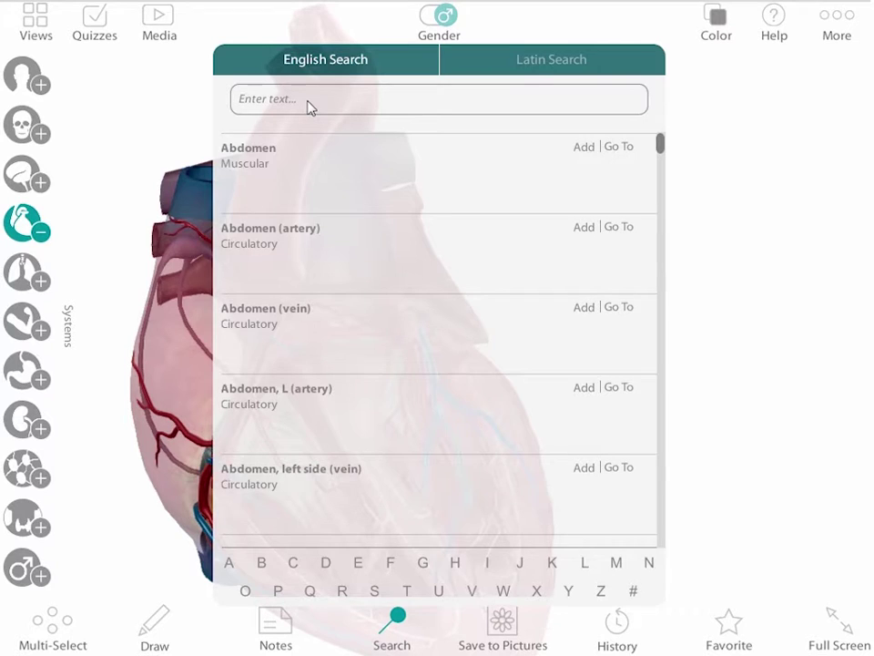
- Search 'aortic valve', go to it, then reset the heart view with History Refresh
type("aortic valve")
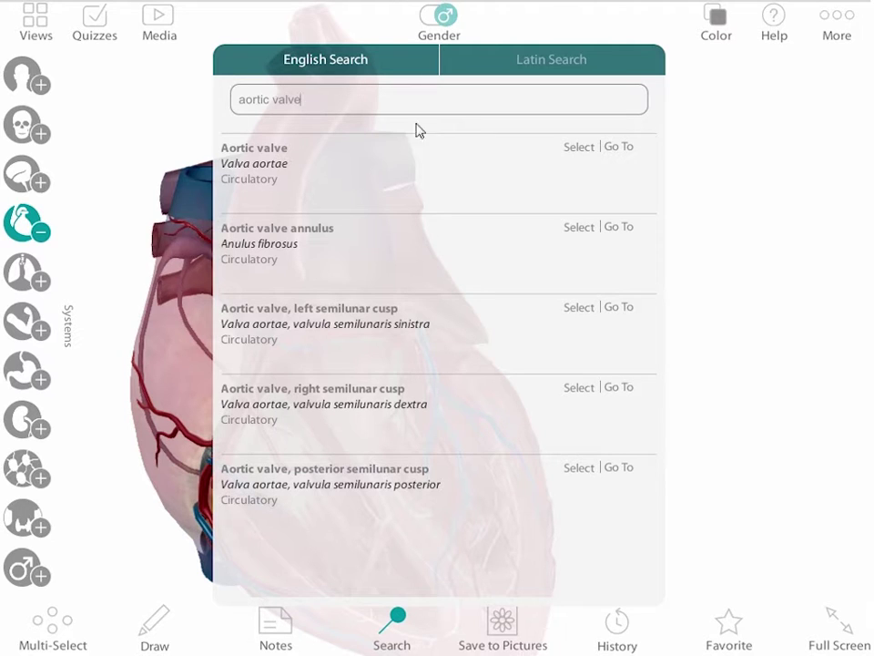
left_click(616, 148)
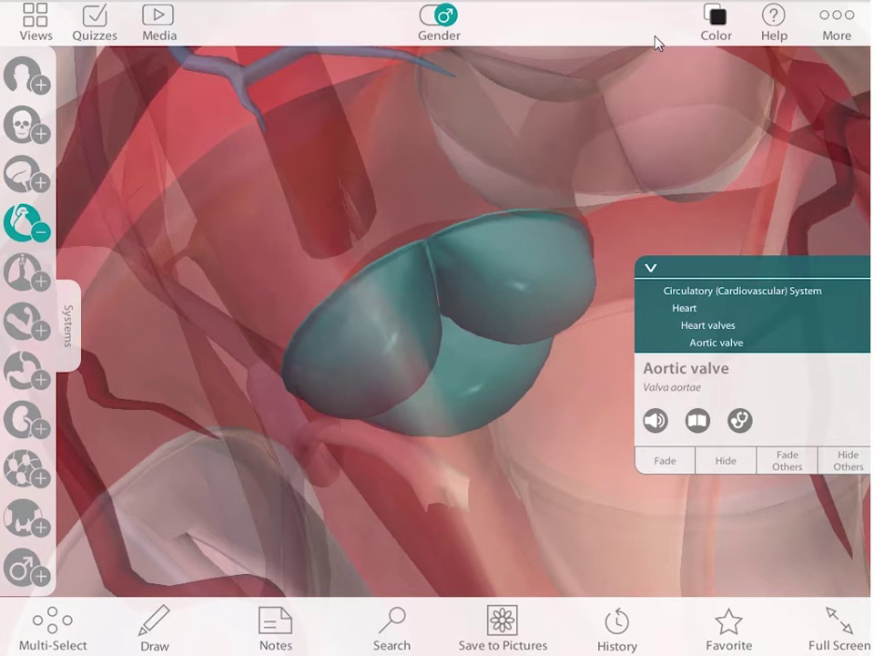
scroll(574, 162, "down", 5)
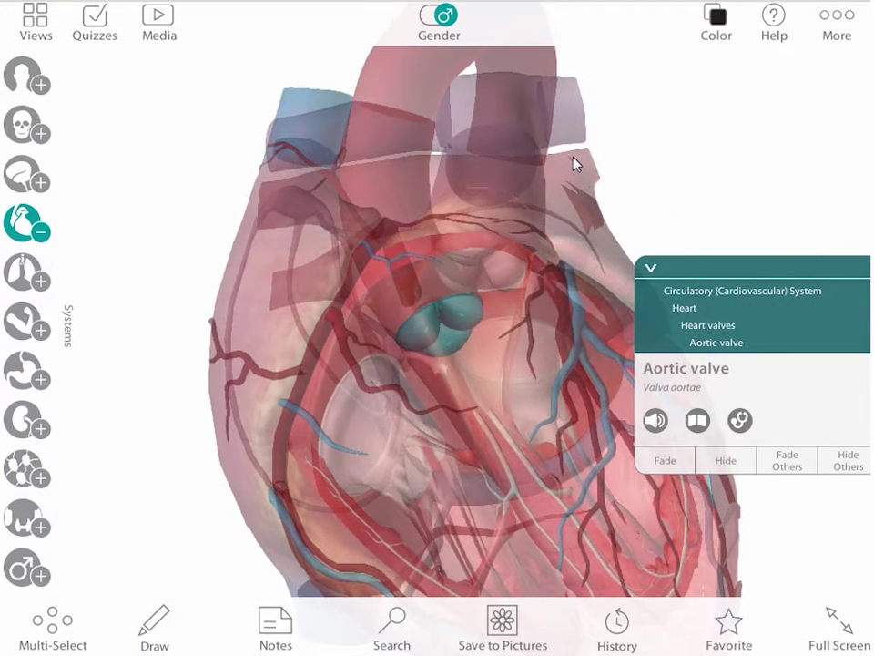
left_click(617, 621)
left_click(616, 574)
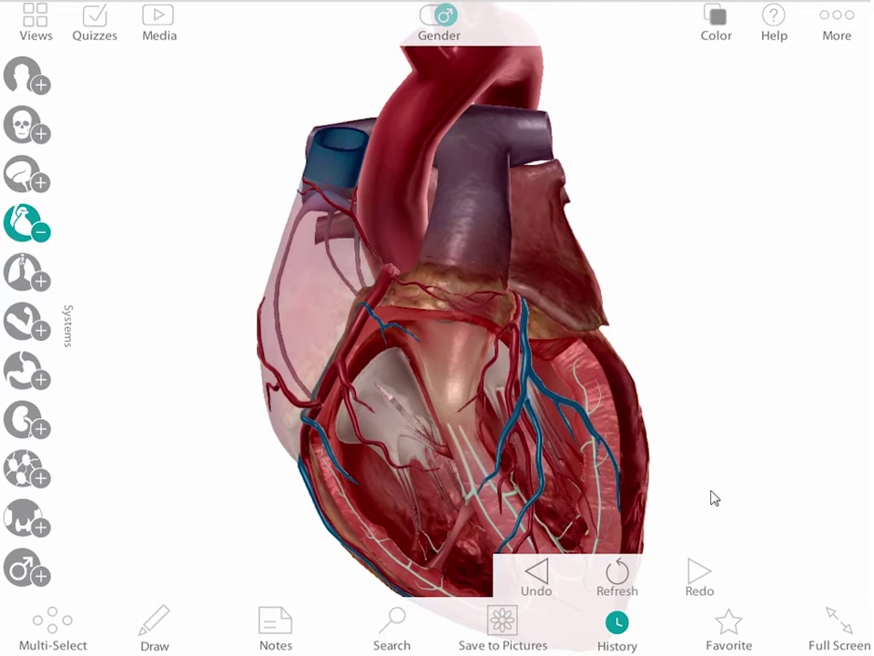
- Search 'pulmonary circulation' and add it to the heart model
left_click(699, 548)
left_click(392, 622)
left_click(338, 89)
type("pulmonary circulation")
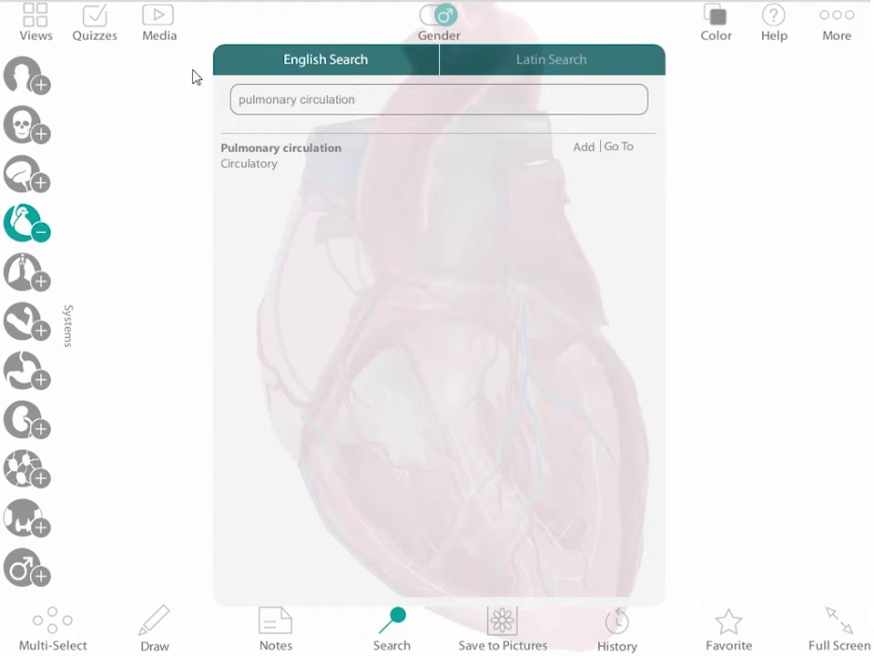
left_click(574, 146)
left_click(827, 197)
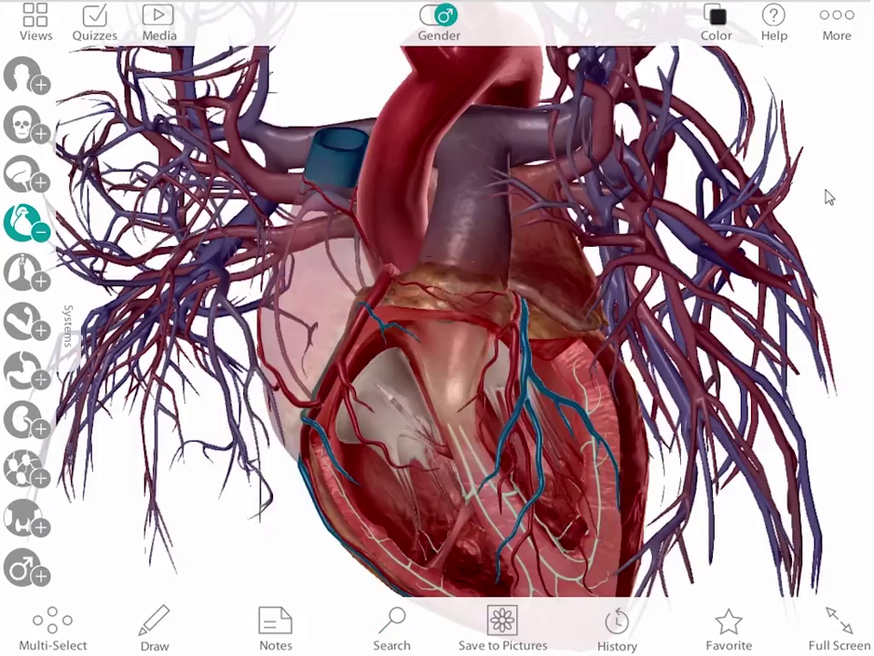
left_click_drag(805, 208, 599, 219)
scroll(599, 218, "up", 5)
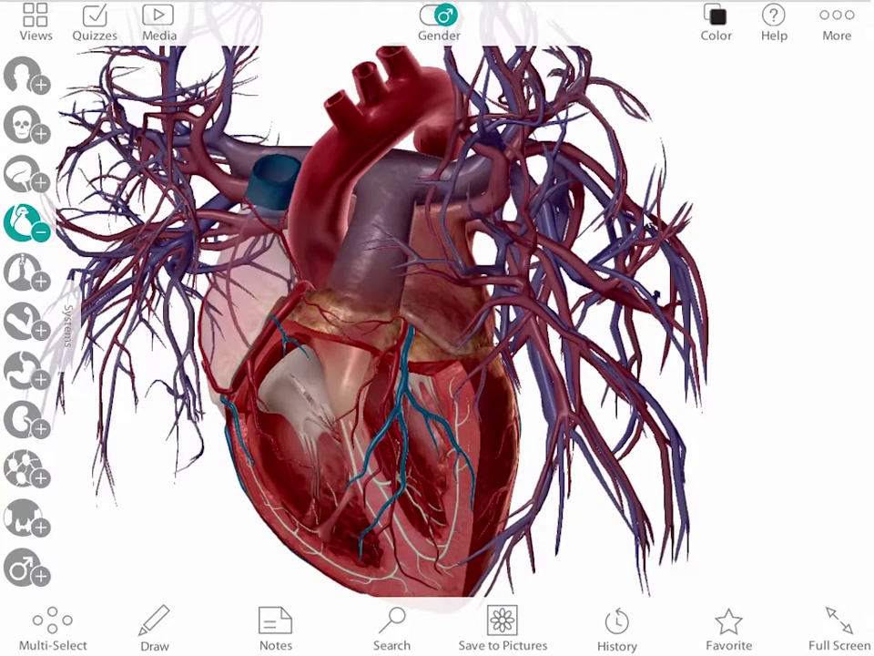
- Turn on the respiratory system and identify the left superior, left inferior, right middle and inferior lobes
left_click(27, 271)
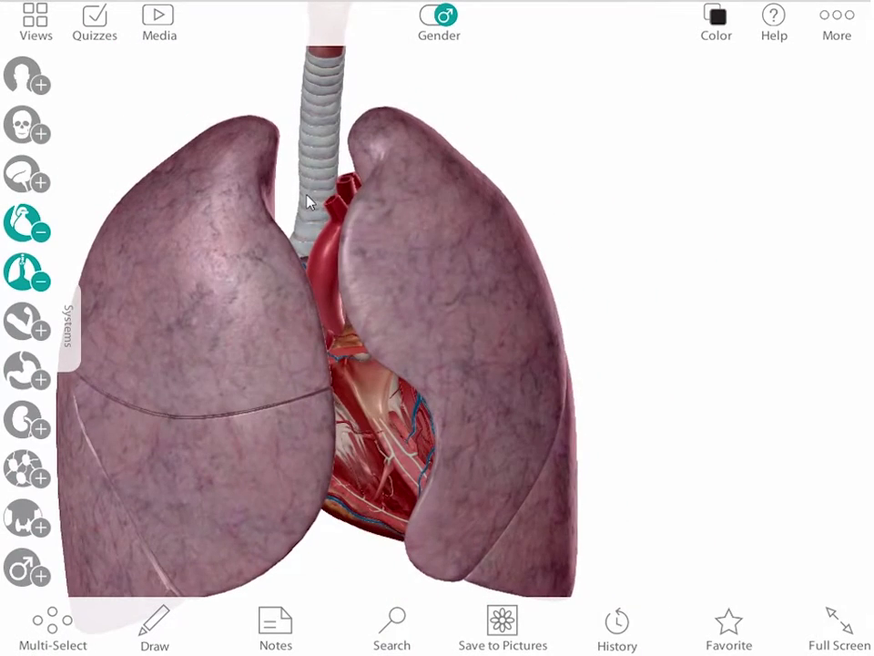
left_click_drag(309, 197, 521, 207)
left_click(519, 206)
left_click(572, 518)
left_click(182, 492)
left_click(170, 527)
left_click(346, 545)
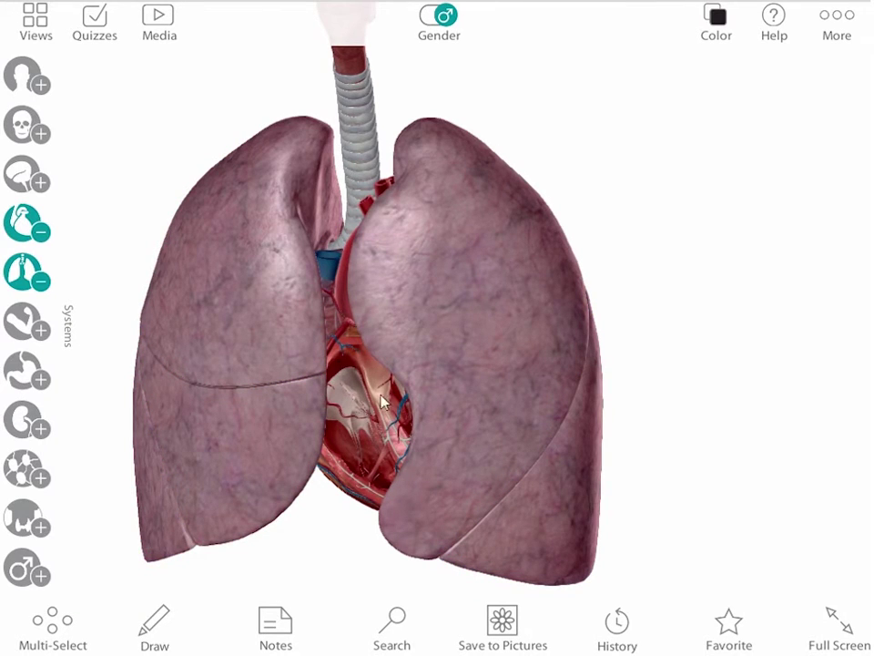
- Search 'diaphragm', add it, and shift the model up to show it
left_click(391, 623)
triple_click(364, 102)
type("diaphragm")
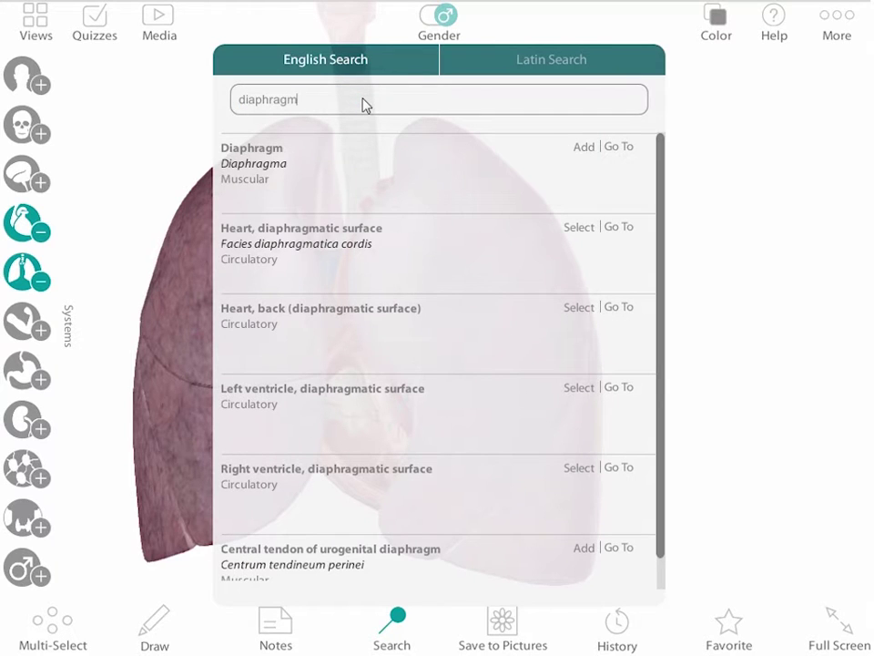
left_click(583, 147)
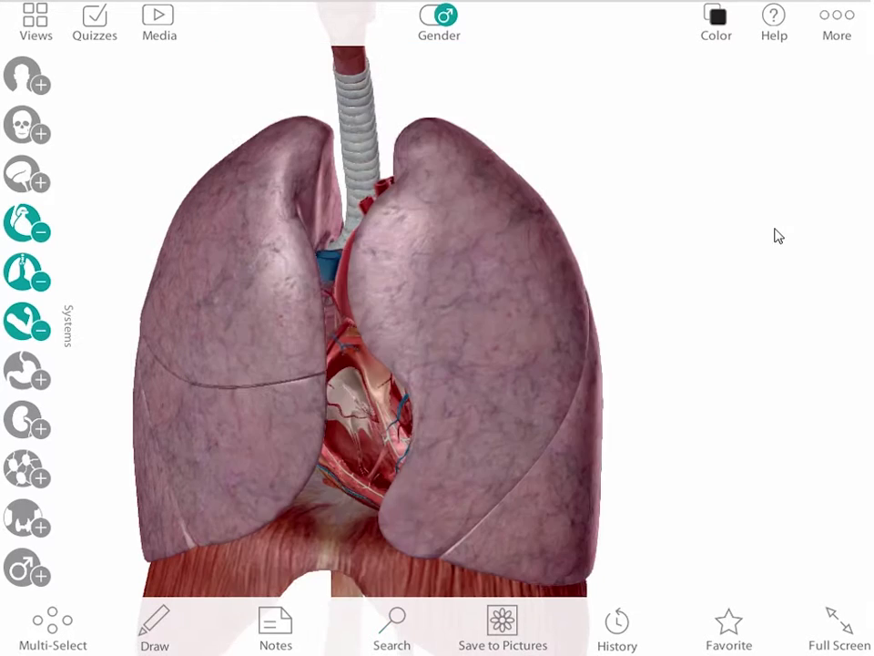
left_click(775, 234)
right_click_drag(738, 325, 766, 198)
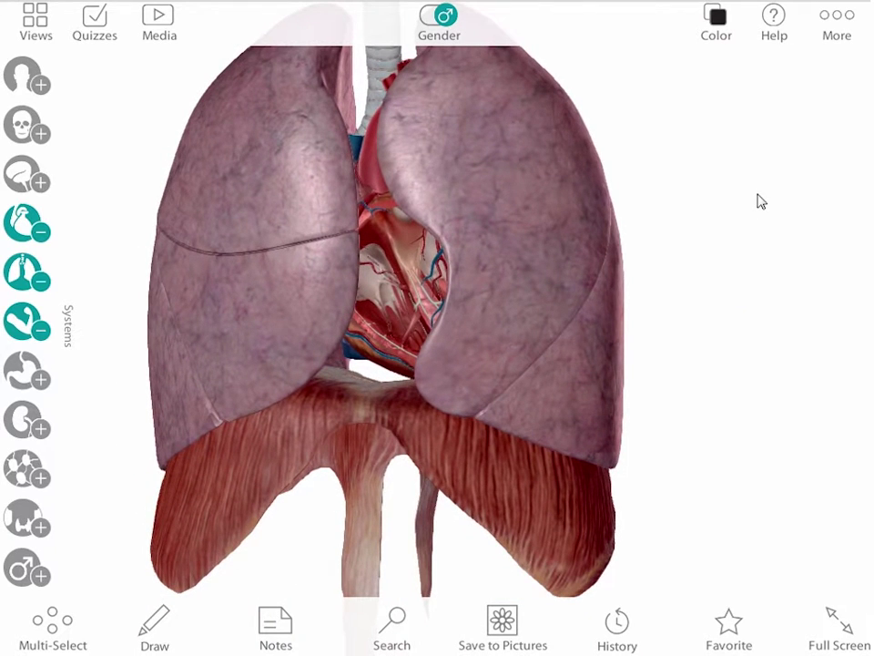
- Search 'thoracic cage' and add it to the model
left_click(393, 621)
double_click(273, 99)
type("thor")
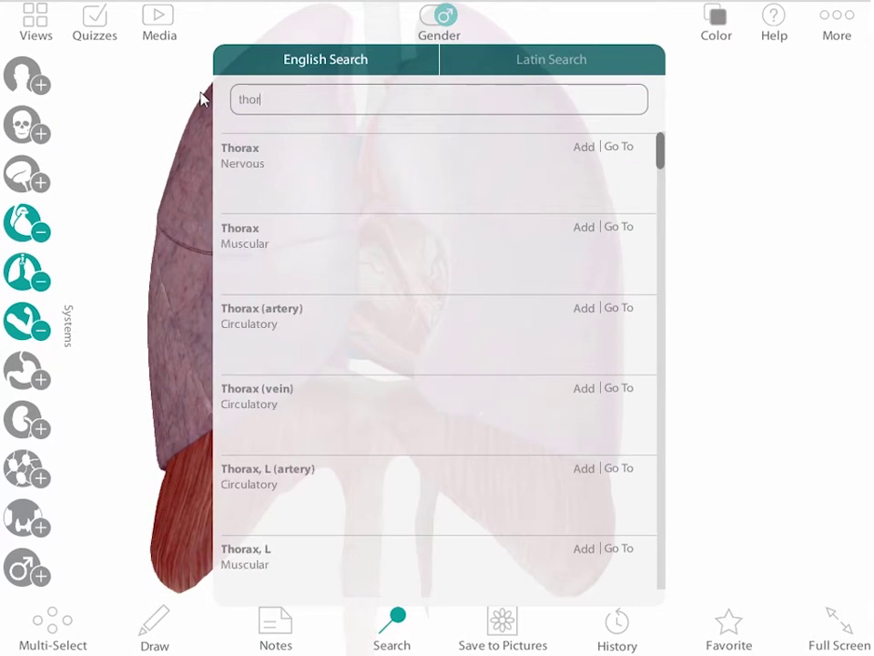
type("acic cage")
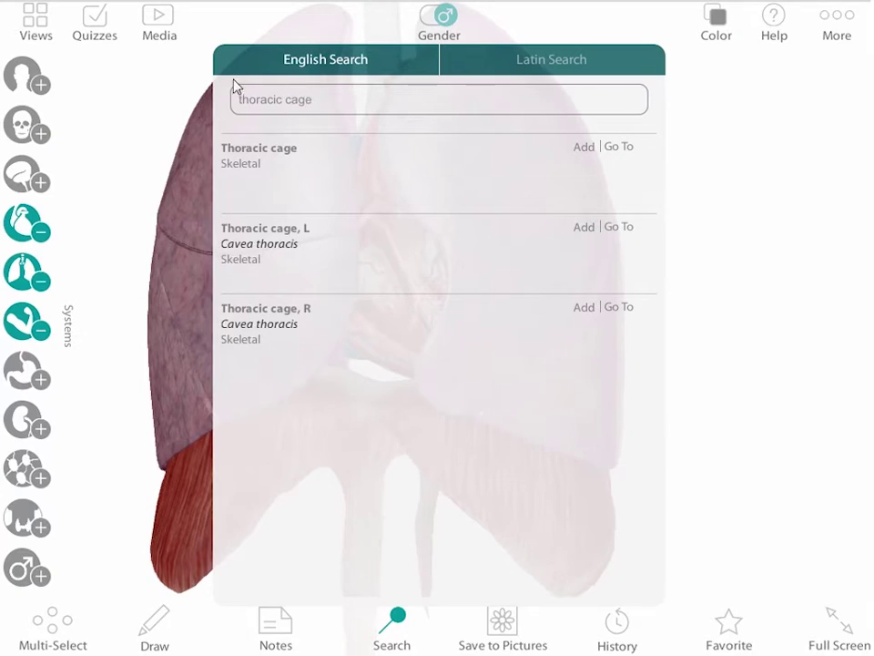
left_click(583, 148)
left_click(763, 209)
- Fade the left half of the thoracic cage (Thoracic cage, L)
scroll(756, 209, "down", 3)
left_click_drag(753, 210, 514, 233)
left_click(515, 235)
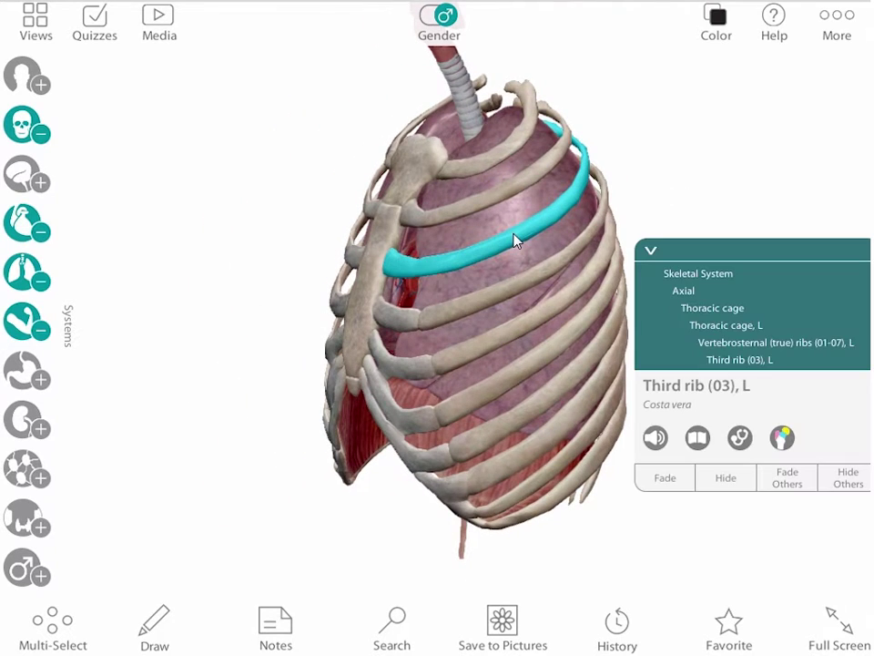
left_click(709, 328)
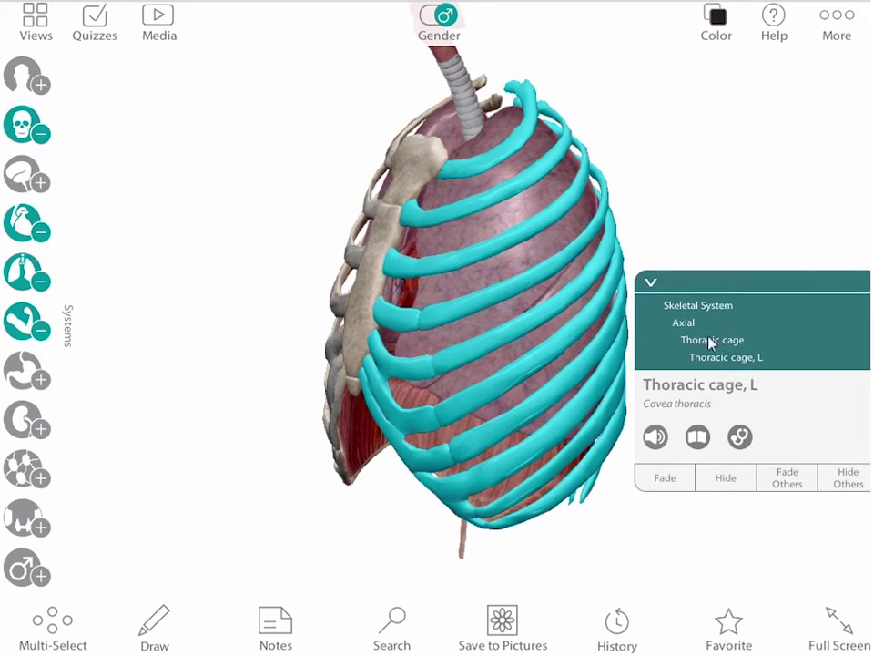
left_click(674, 481)
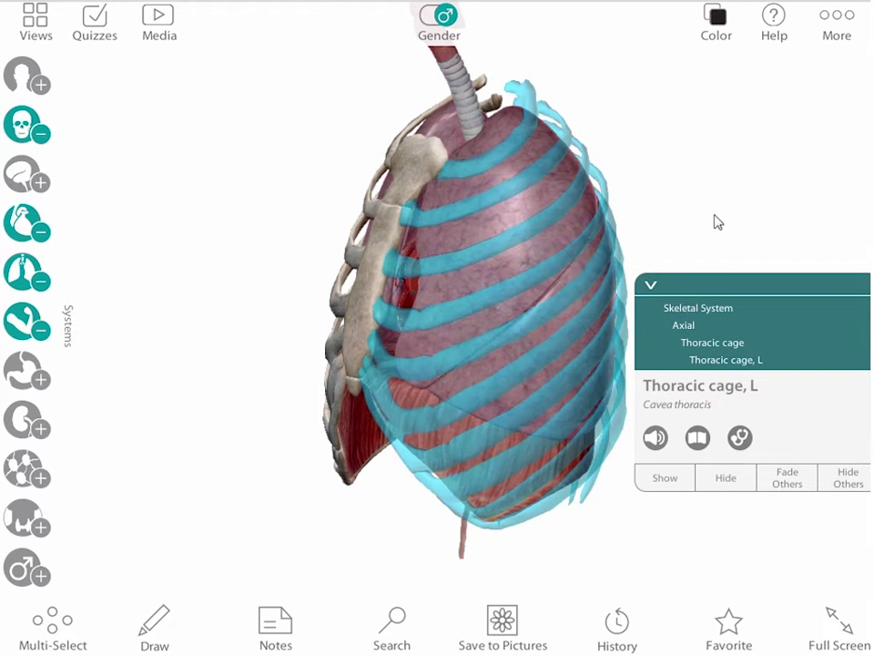
left_click(717, 221)
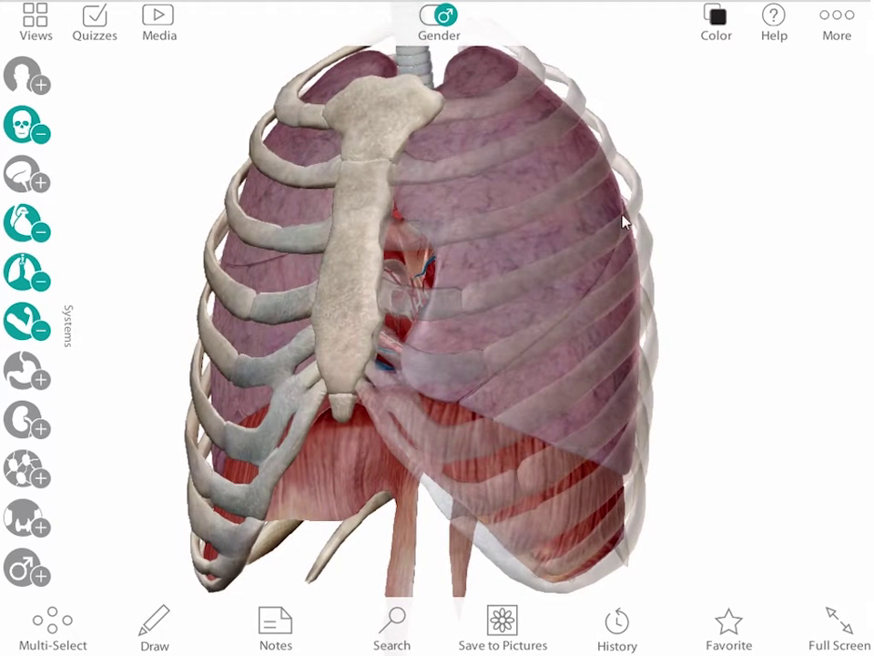
- Hide the left lung's superior lobe
left_click(537, 241)
left_click(718, 485)
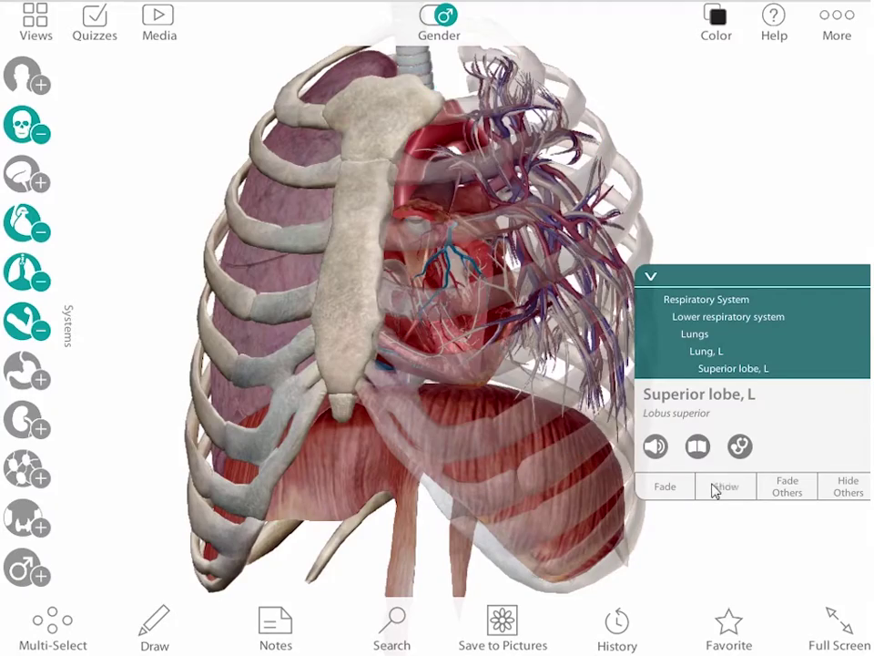
left_click(721, 198)
- Select the back of the heart to read its description, then clear the selection
left_click_drag(349, 189, 521, 282)
left_click(504, 268)
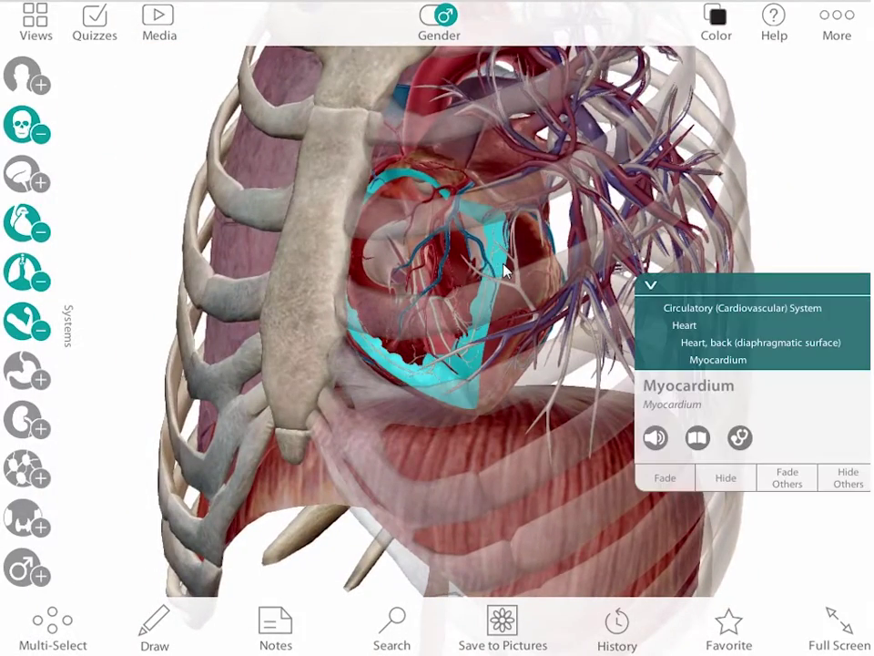
left_click(713, 344)
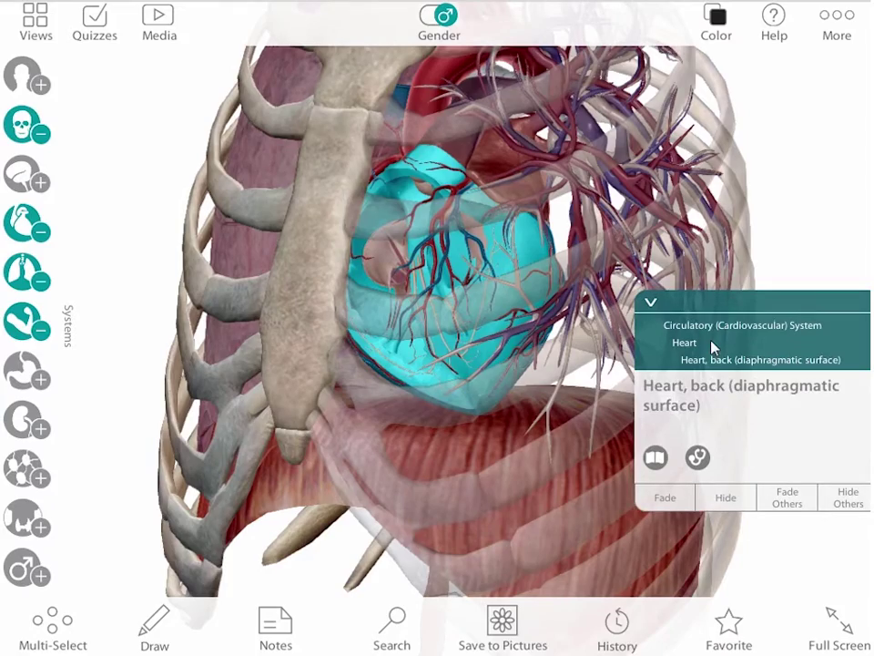
scroll(652, 457, "down", 2)
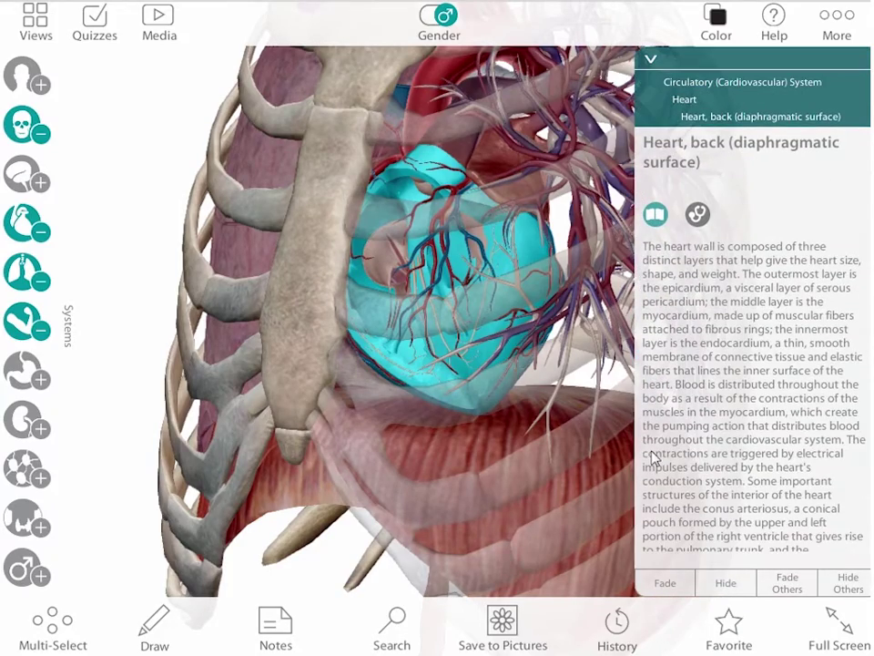
left_click(153, 224)
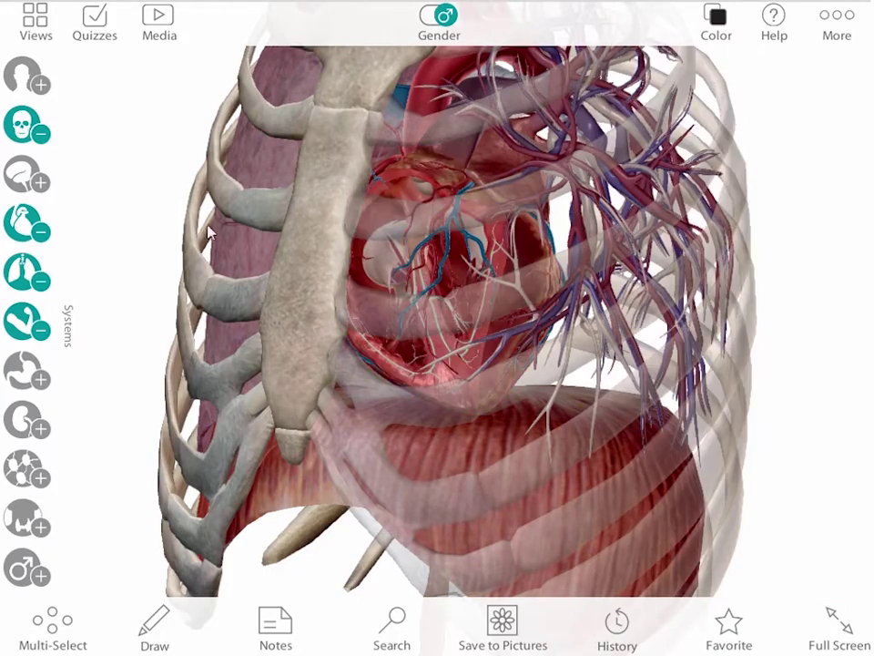